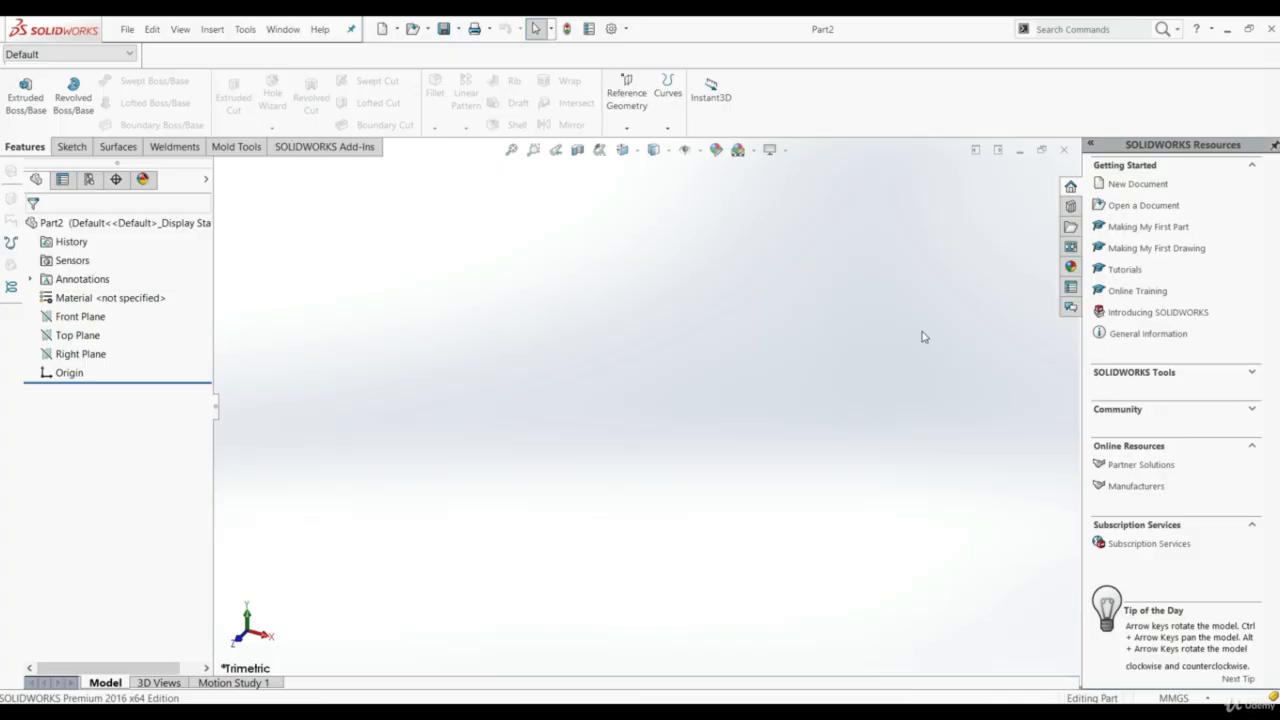
Sketch a center rectangle about 185 by 109 mm on the Top Plane, centred on the origin
left_click(62, 337)
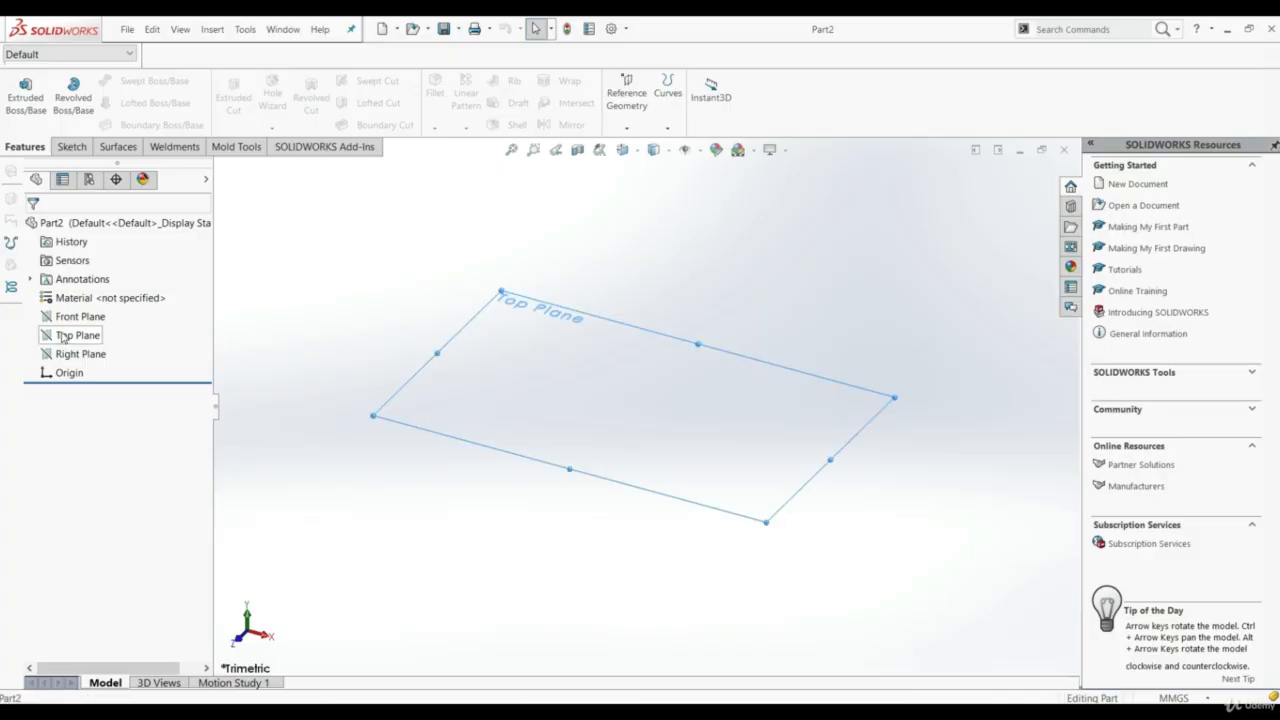
left_click(71, 146)
left_click(18, 92)
left_click(98, 103)
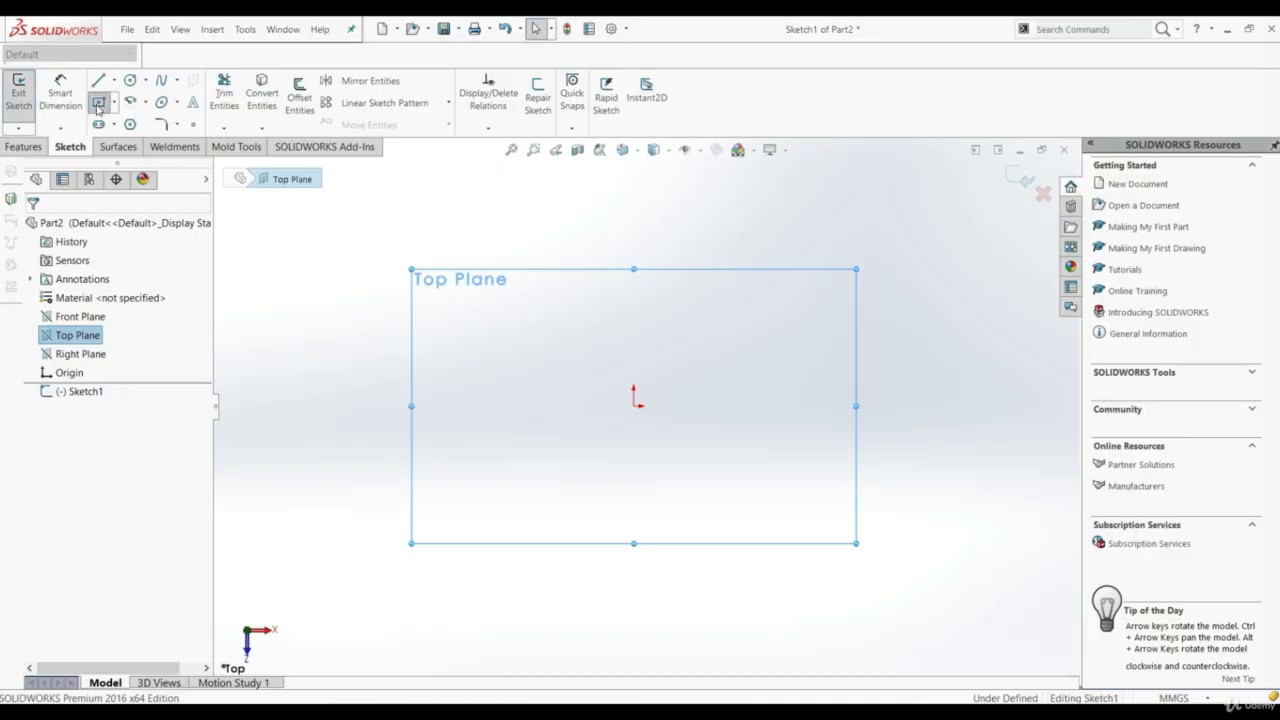
left_click(634, 405)
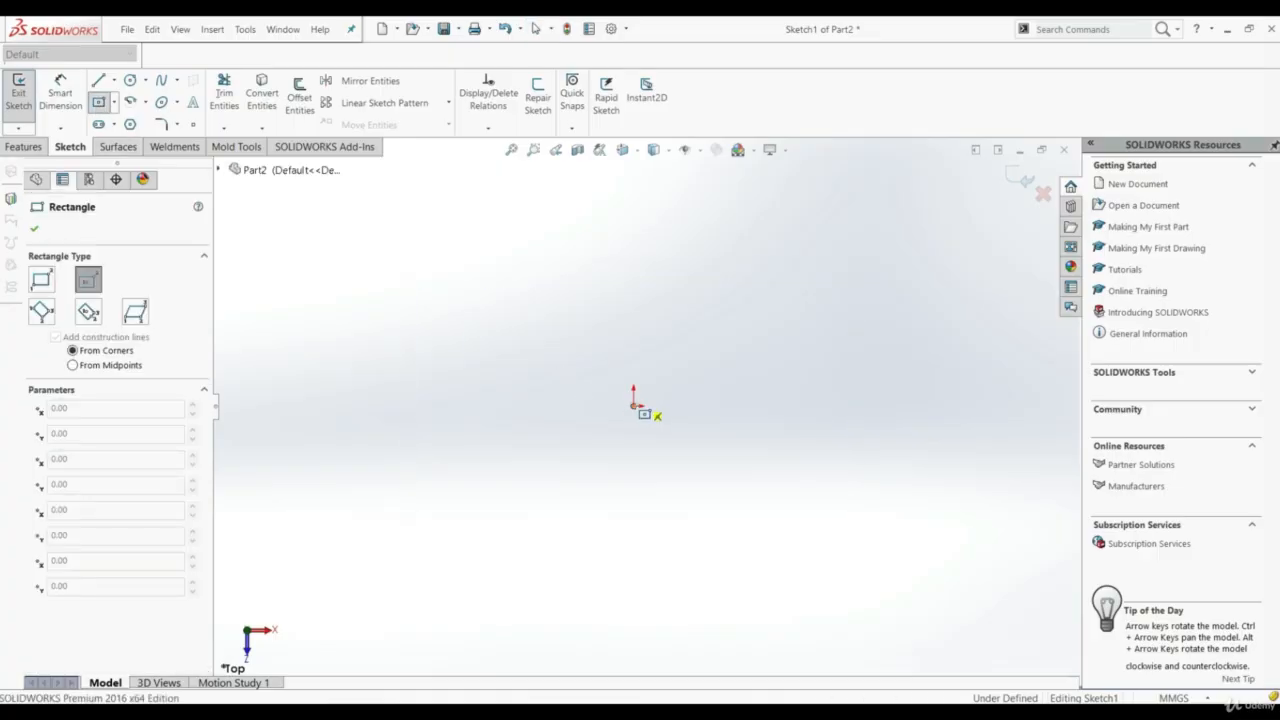
left_click(404, 270)
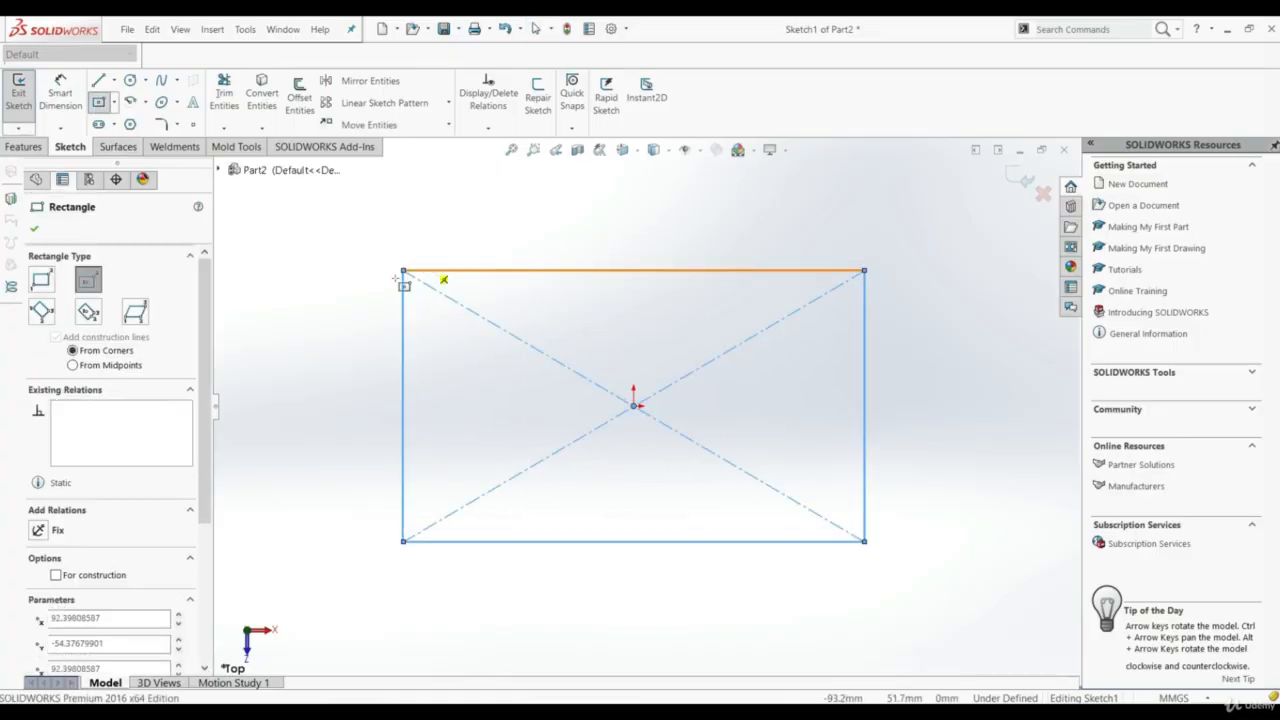
left_click(35, 229)
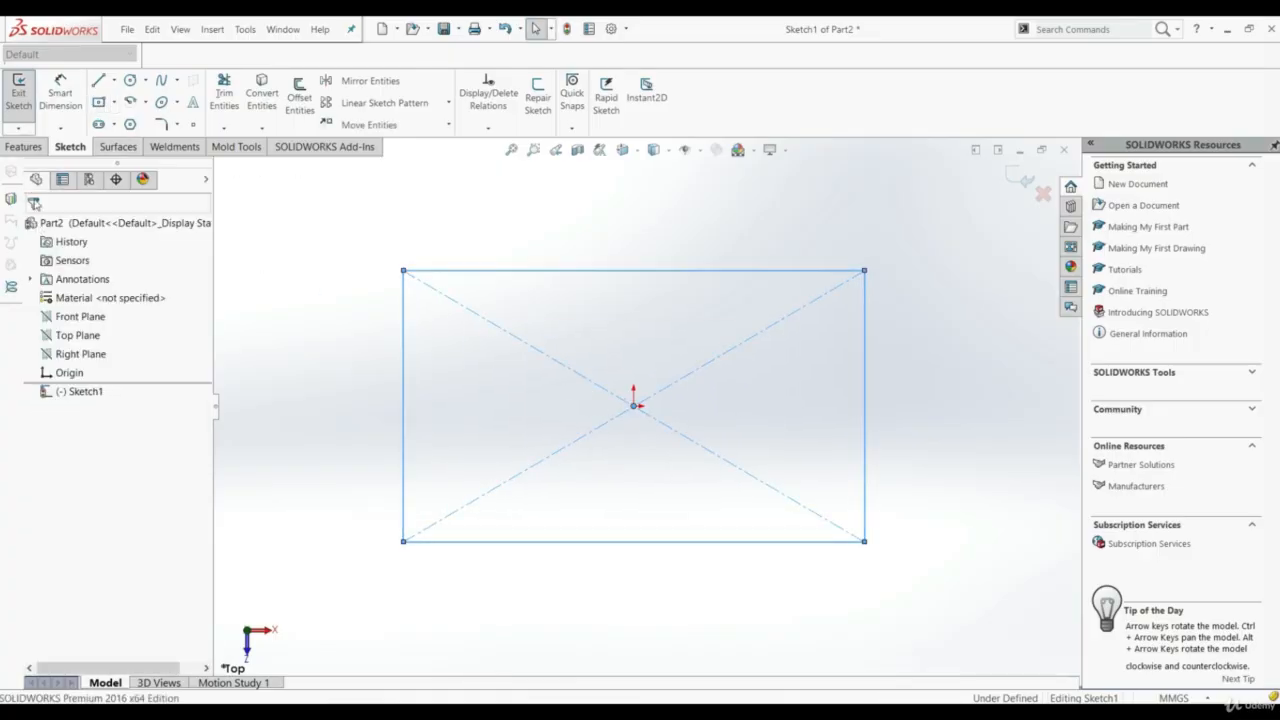
Extrude the rectangle 100 mm with a Blind end condition to form a solid block
left_click(23, 147)
left_click(25, 95)
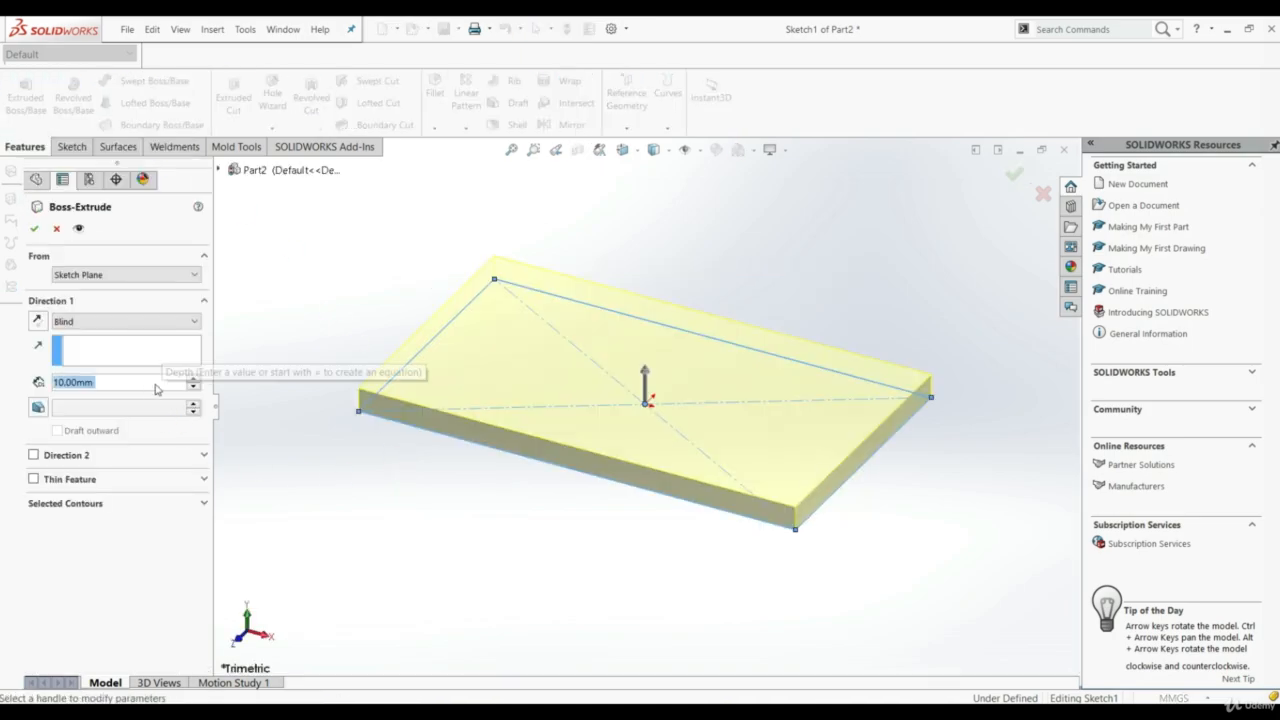
type("100")
key("Return")
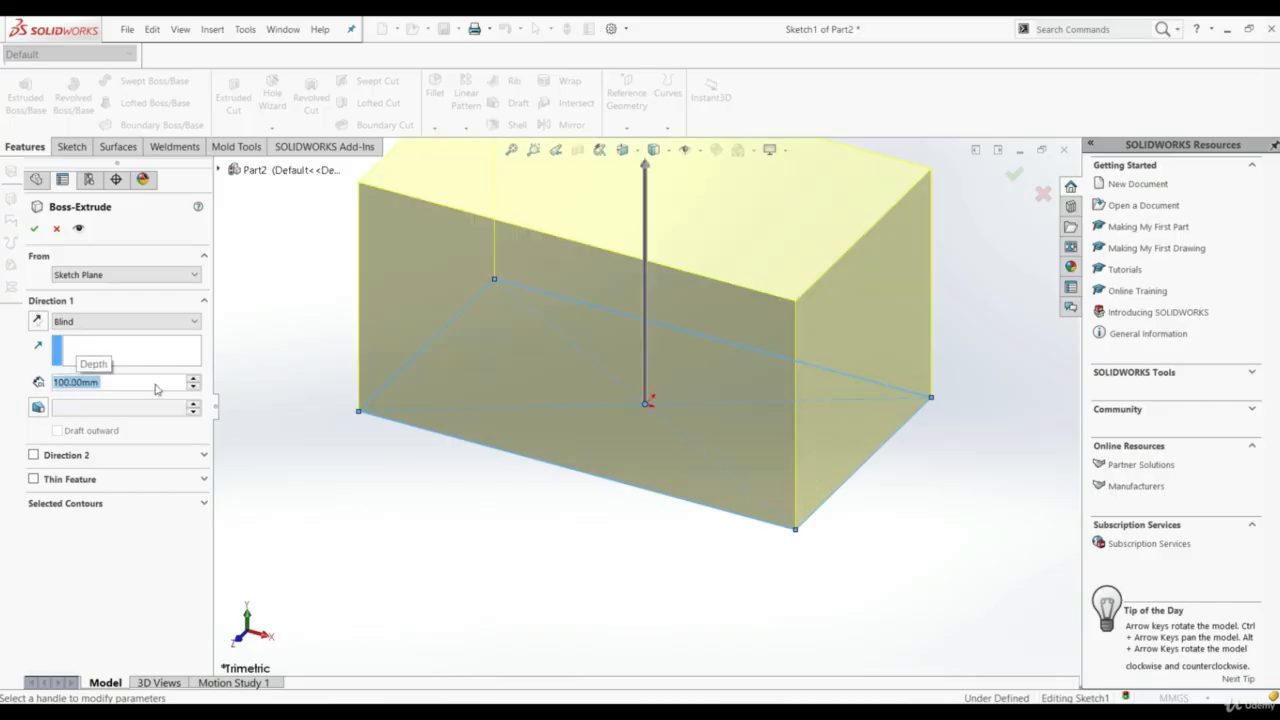
scroll(578, 360, "up", 3)
left_click(34, 228)
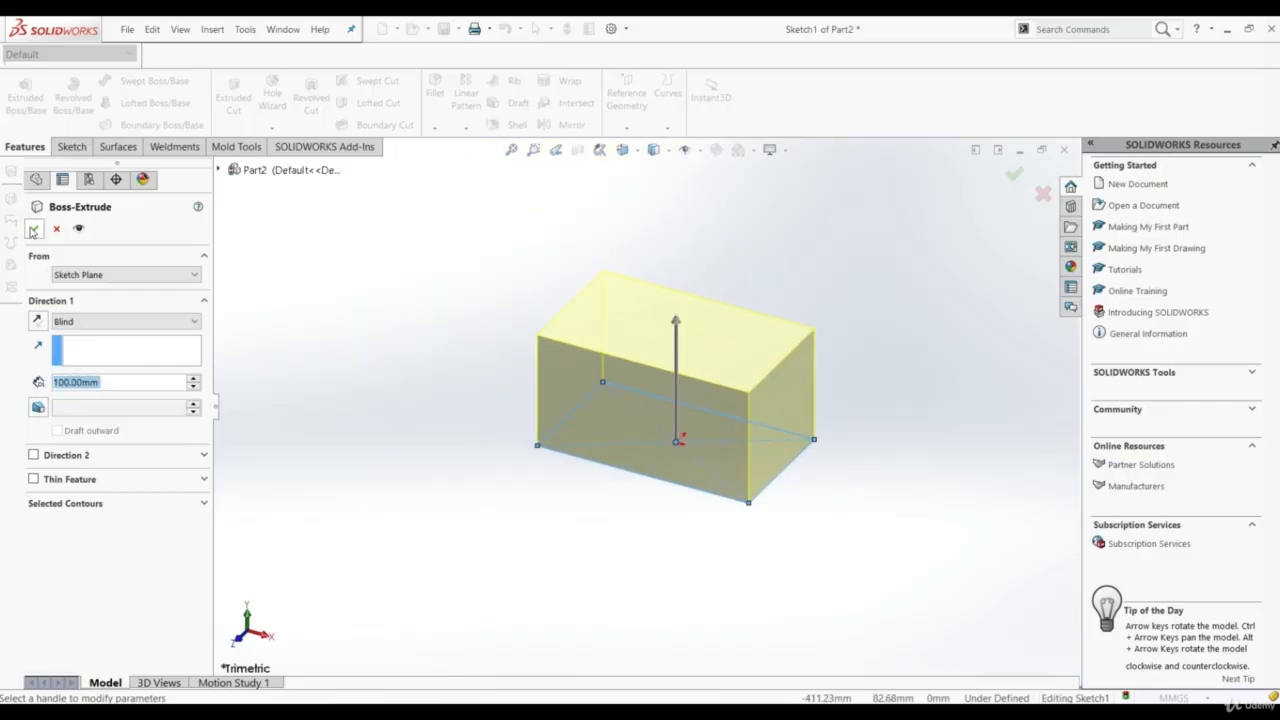
left_click(450, 387)
scroll(452, 275, "down", 2)
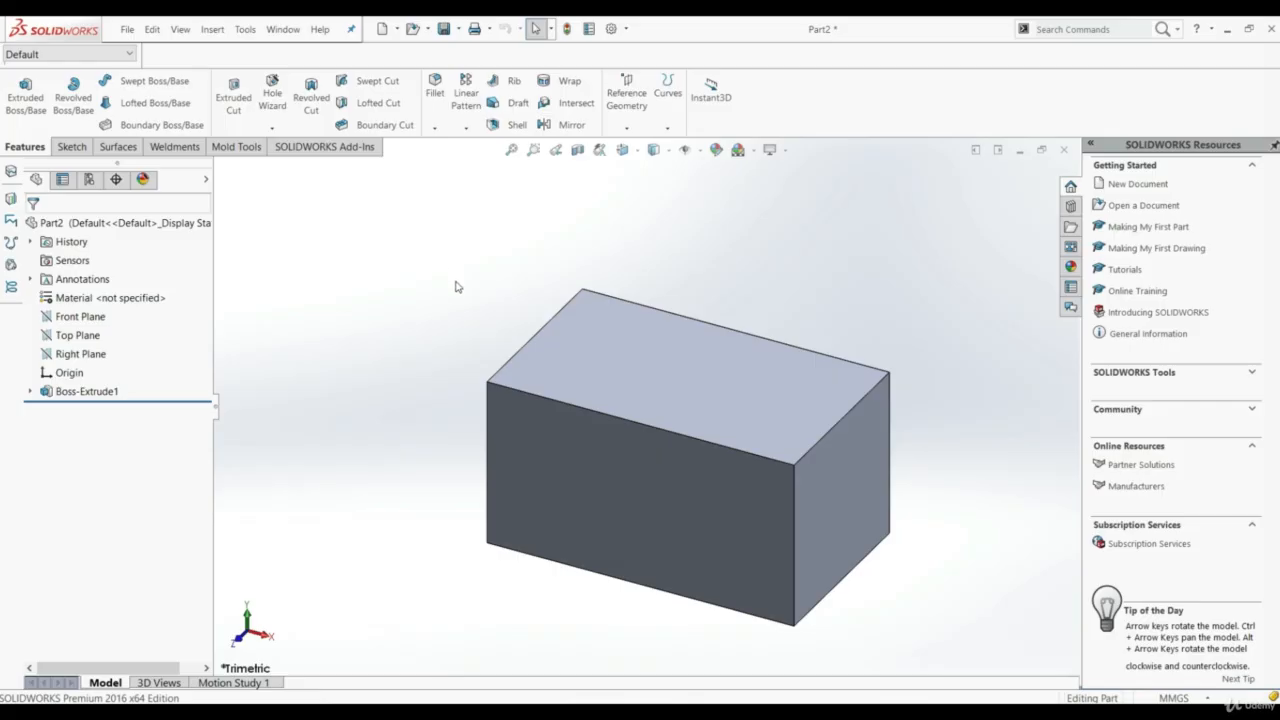
left_click(669, 363)
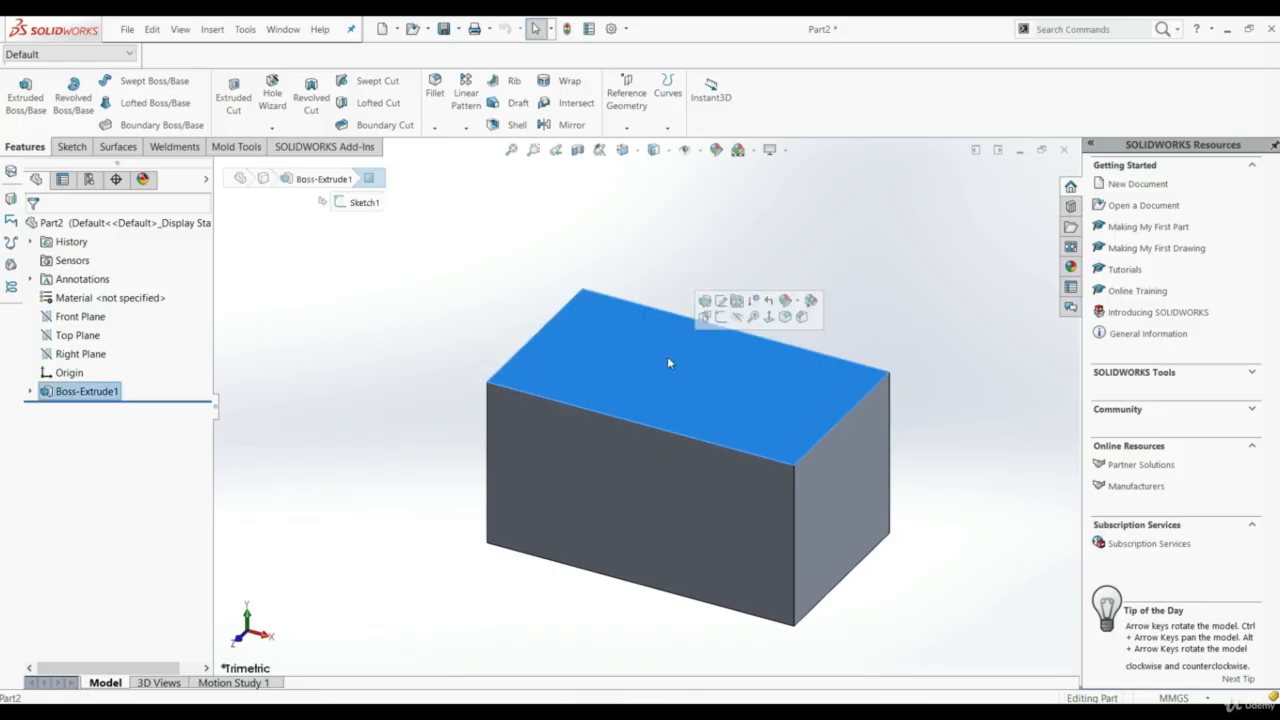
left_click(440, 323)
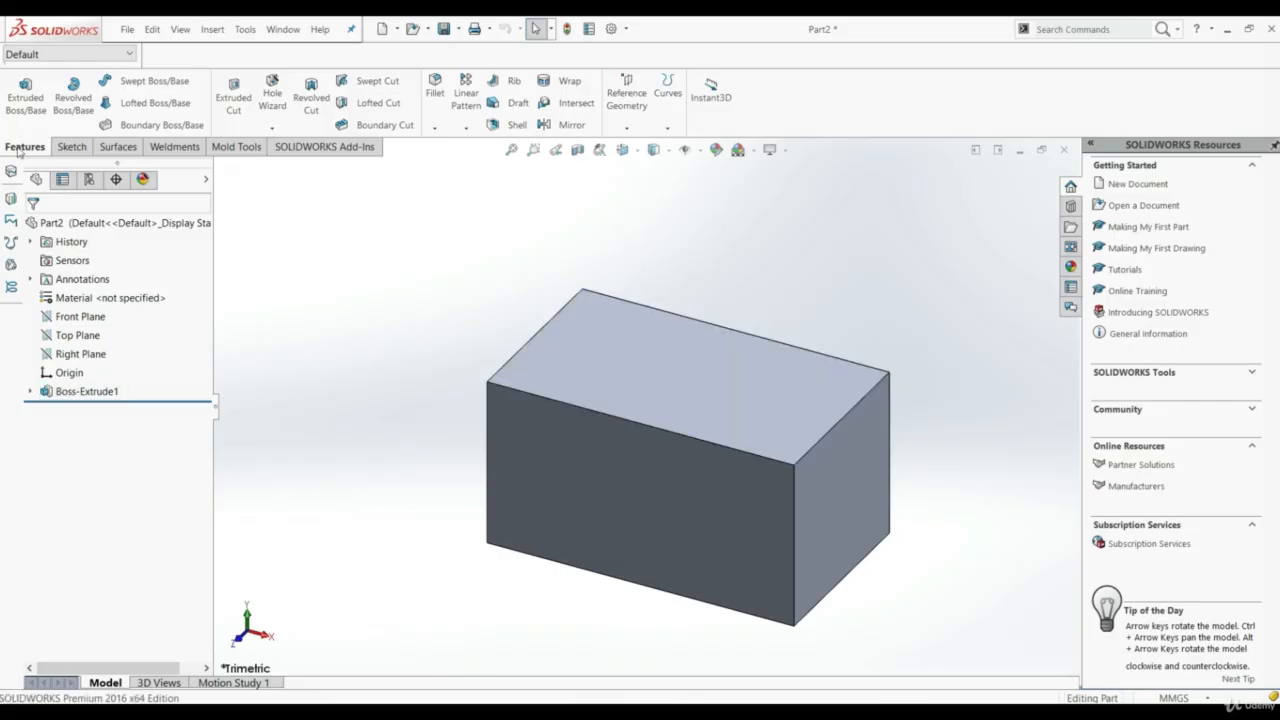
Start a Hole Wizard counterbore hole and reset the custom sizing to the default values for the new hole type
left_click(276, 104)
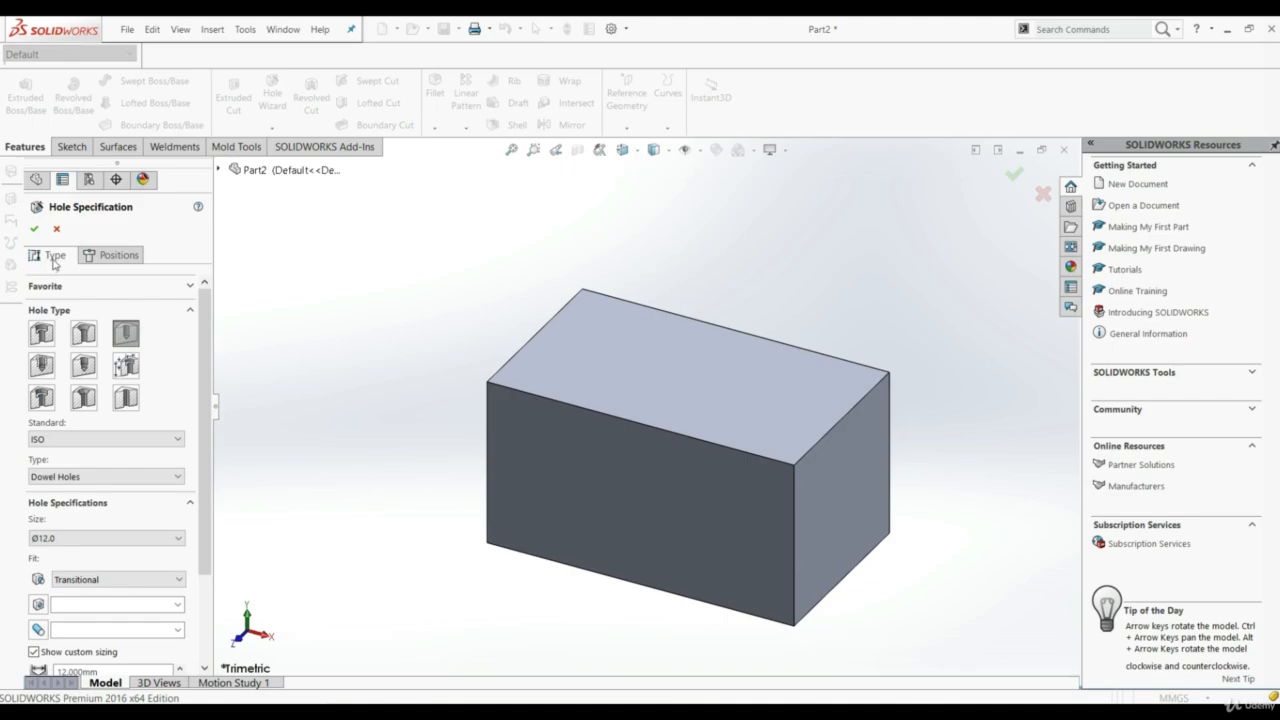
left_click(104, 258)
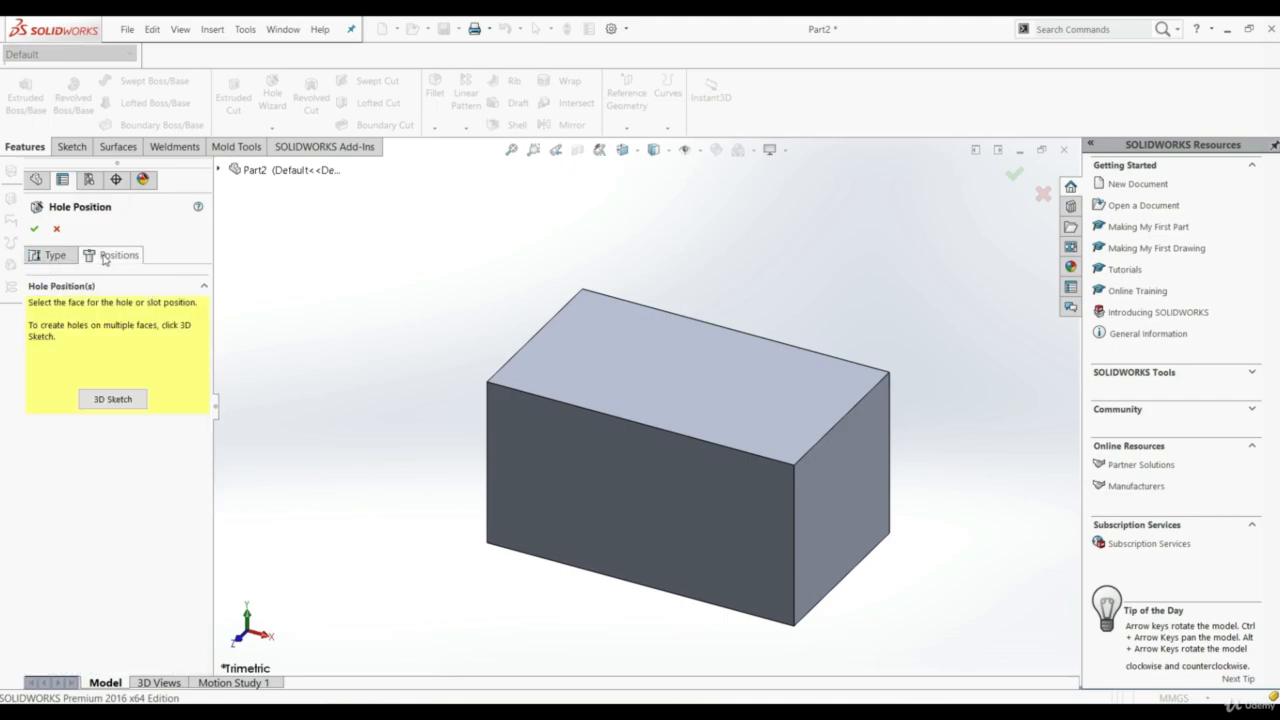
left_click(55, 256)
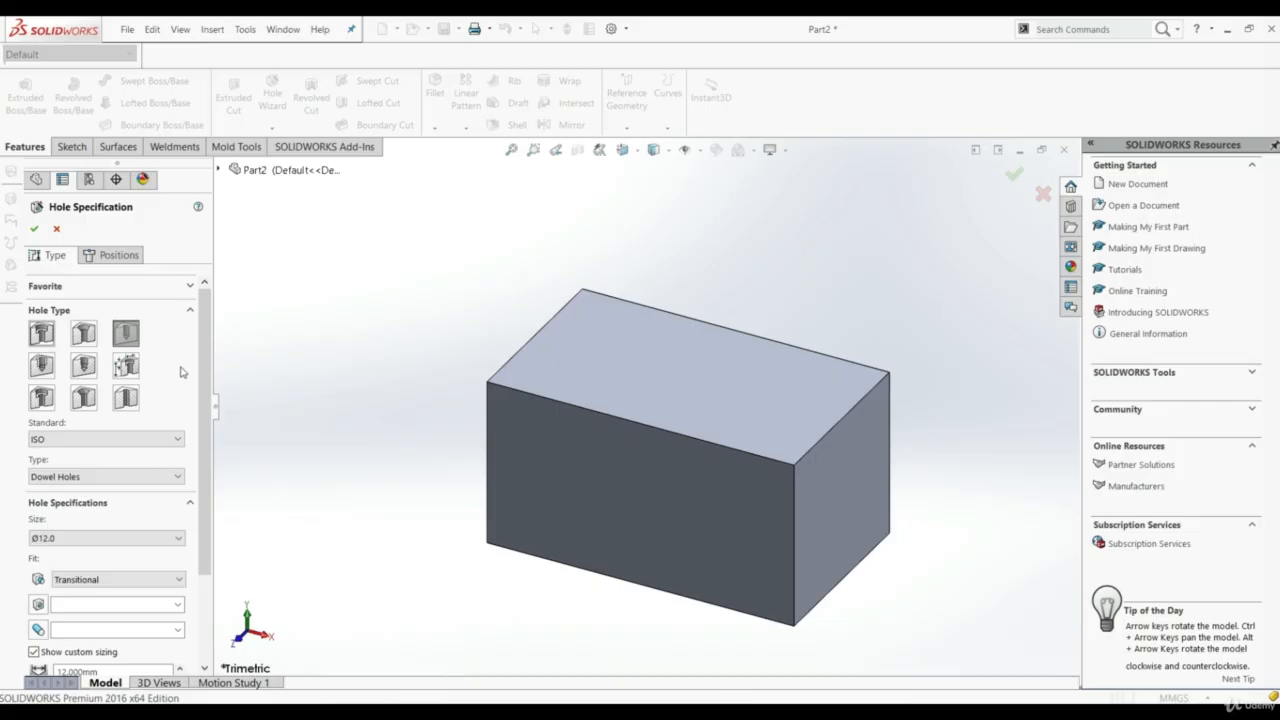
left_click(42, 337)
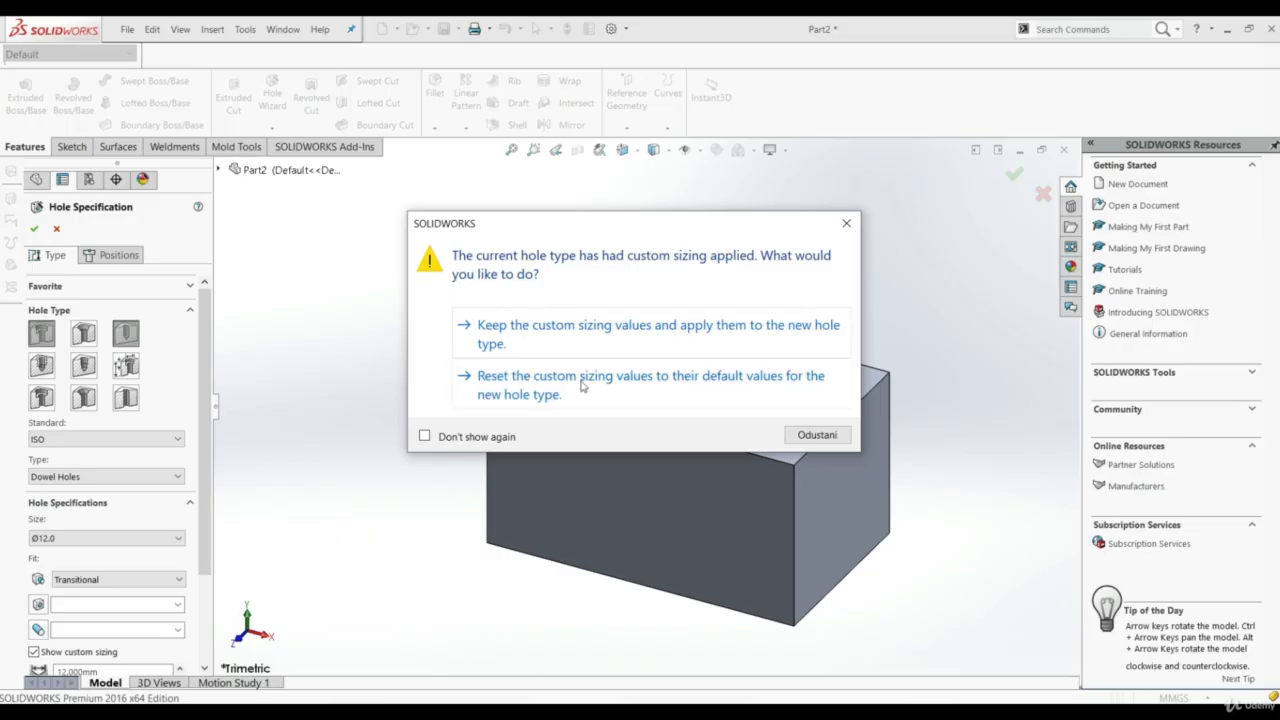
left_click(529, 386)
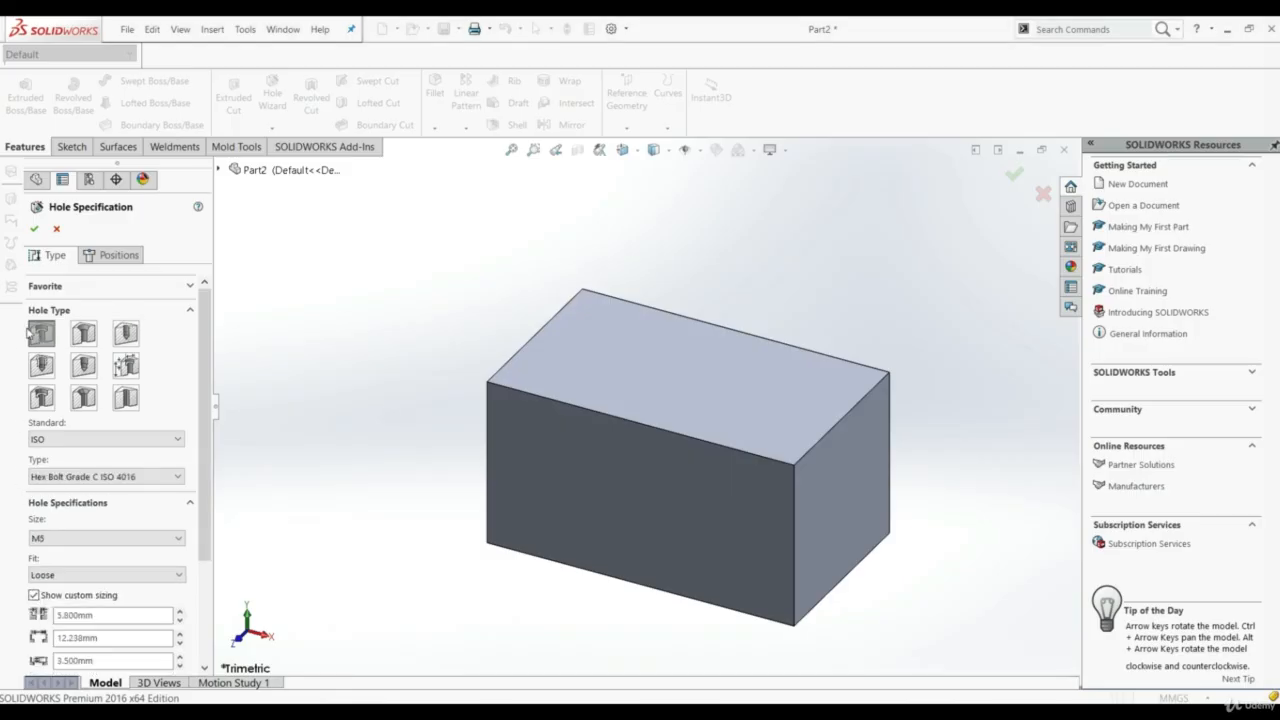
Use the ISO standard and the Hex Bolt Grade C ISO 4016 type for the counterbore hole
left_click(38, 440)
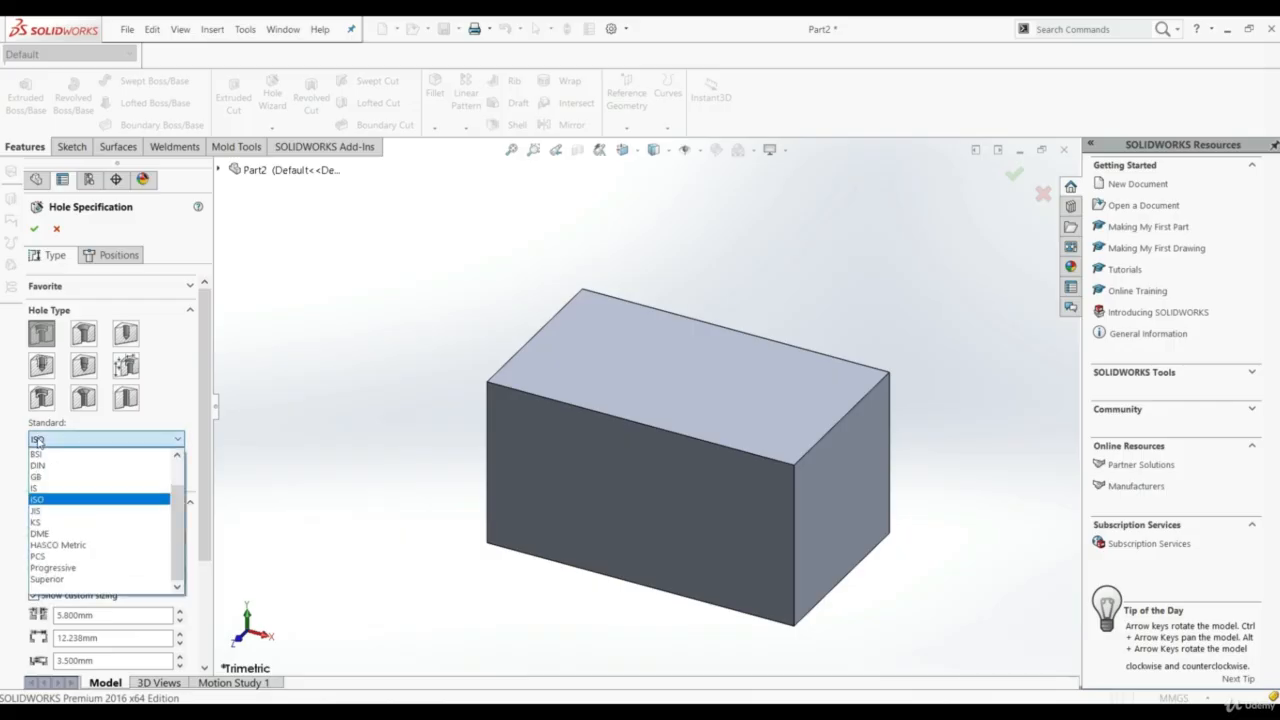
left_click(58, 499)
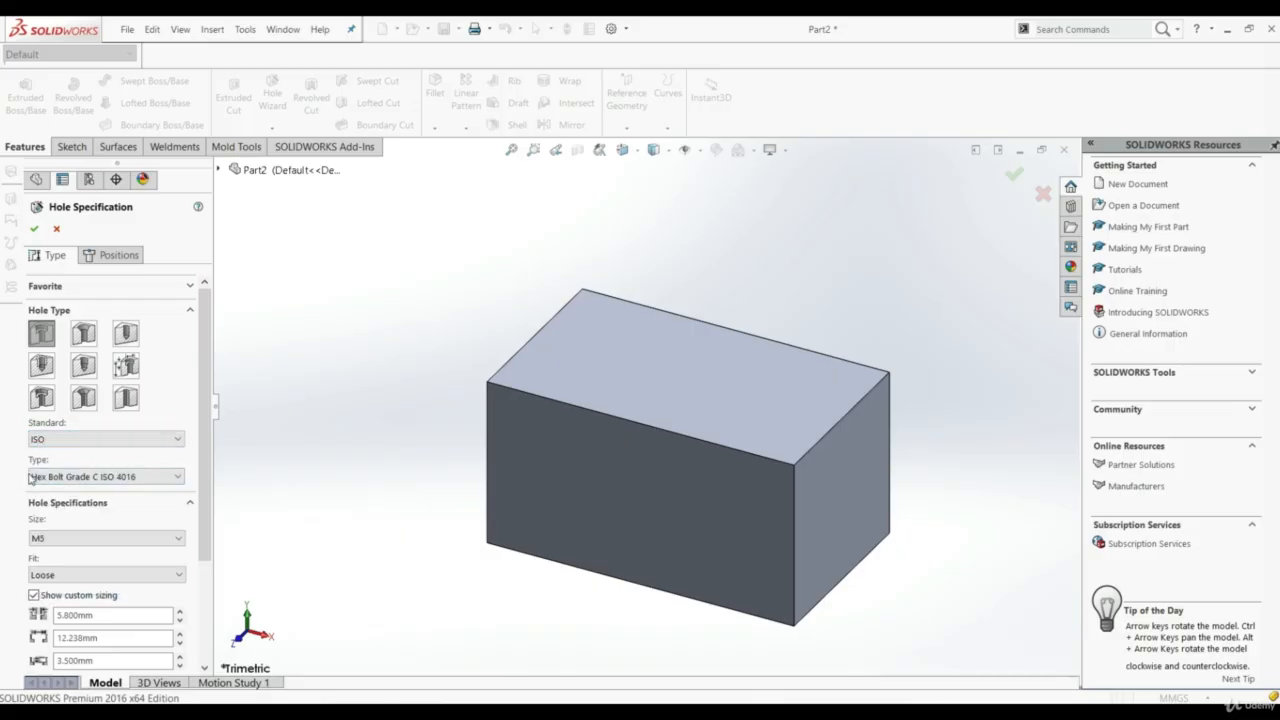
left_click(83, 479)
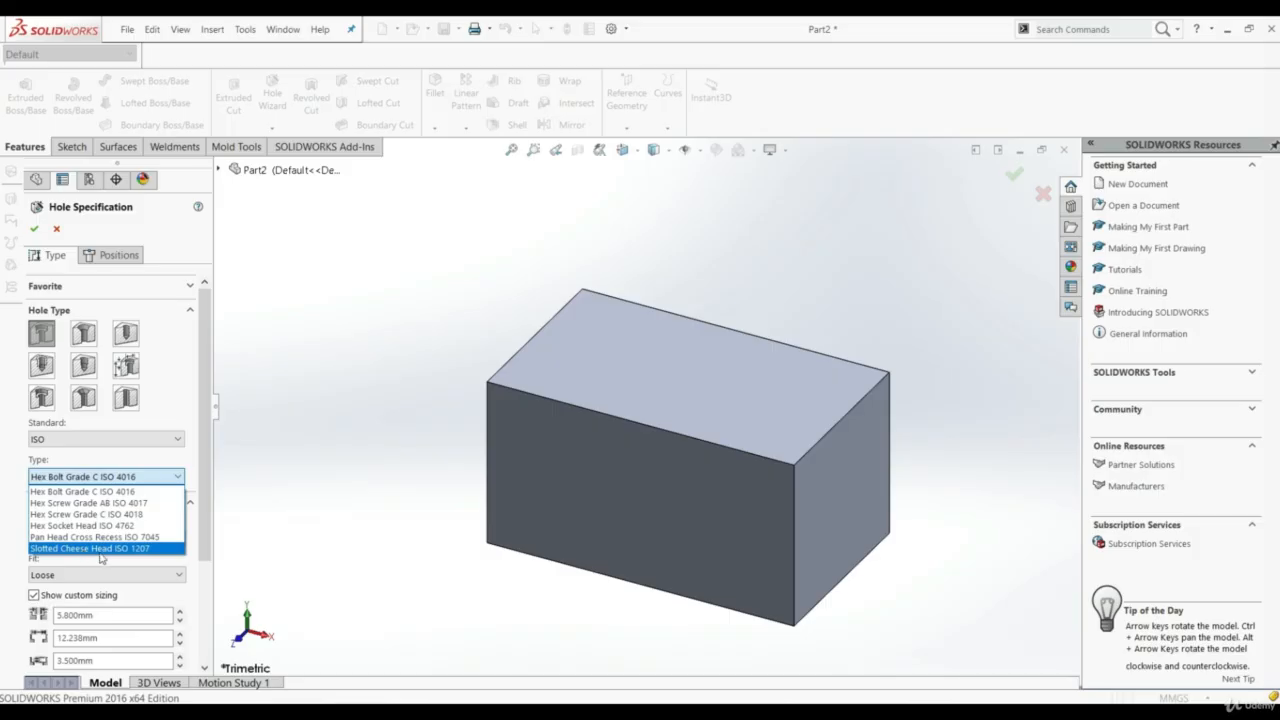
left_click(74, 492)
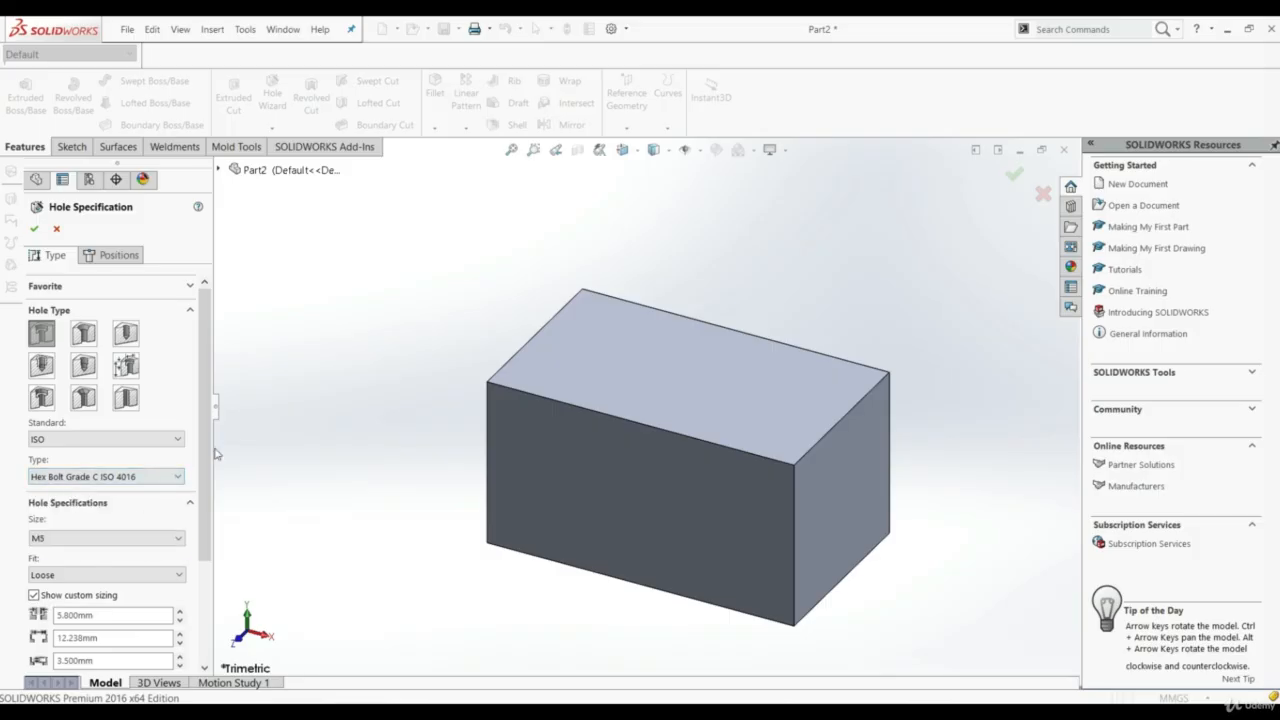
Set the counterbore hole's size to M8 with a Loose fit
scroll(100, 450, "down", 3)
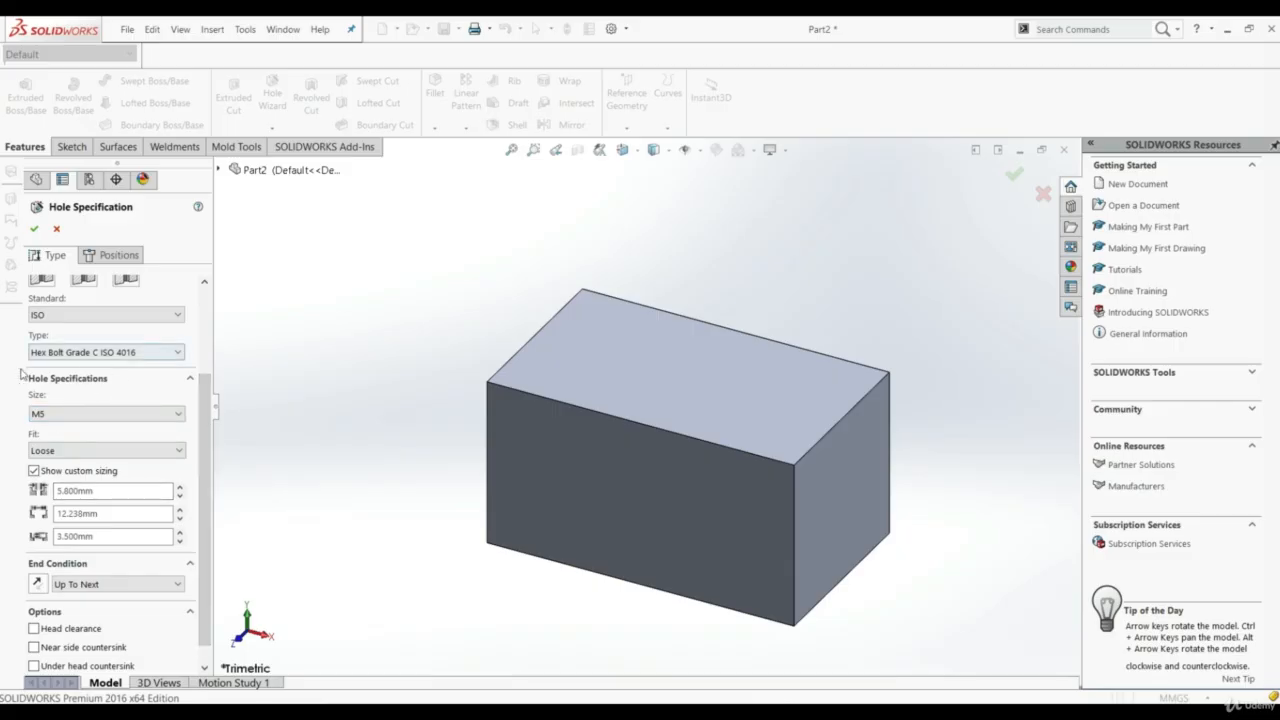
left_click(100, 414)
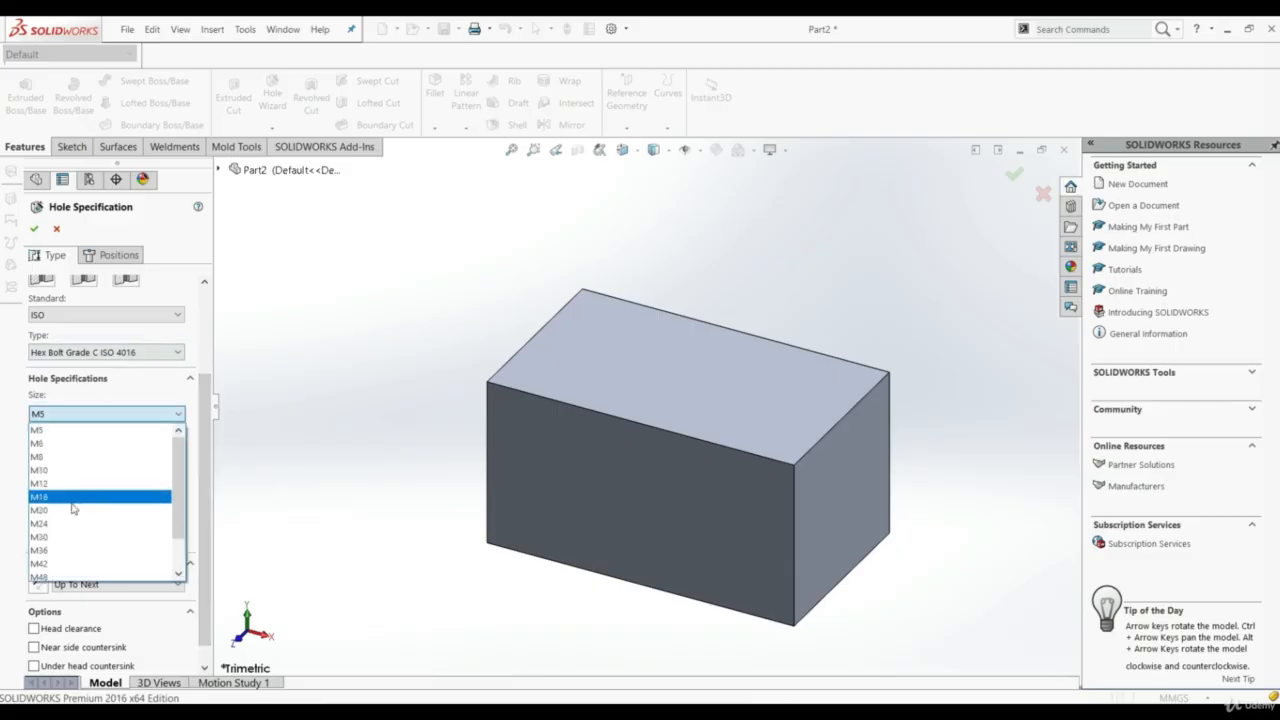
left_click(66, 457)
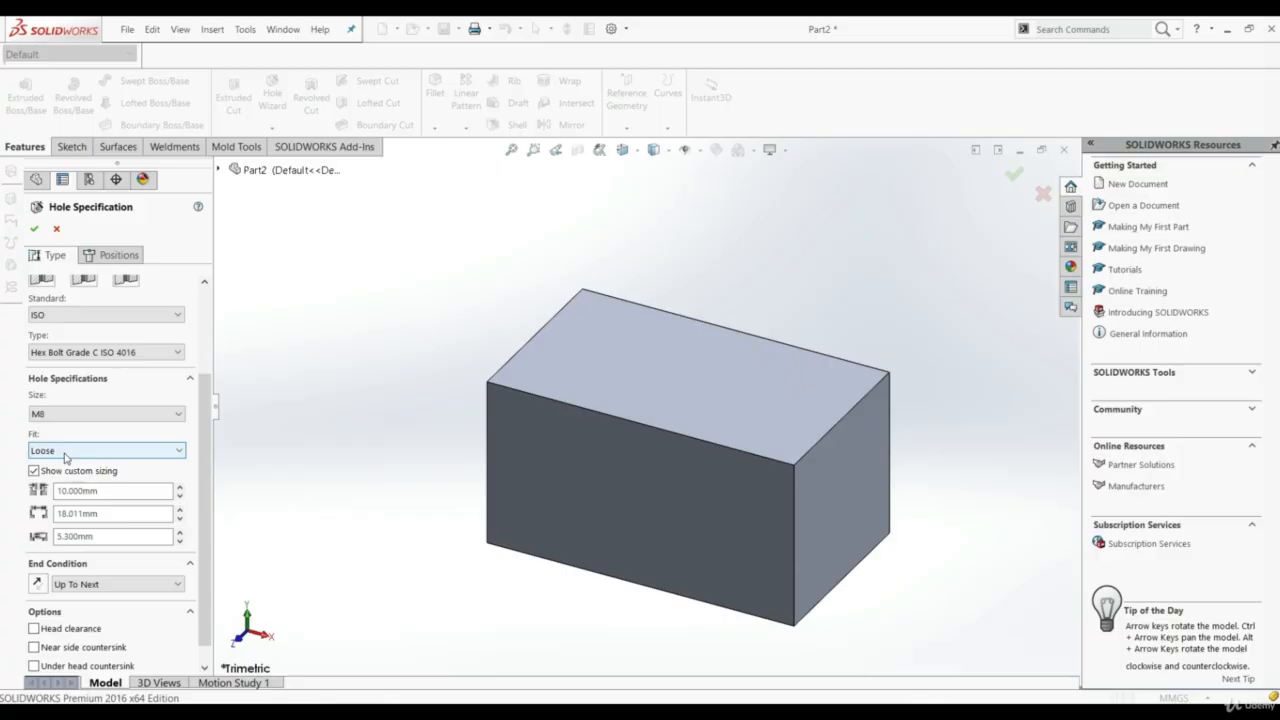
left_click(45, 451)
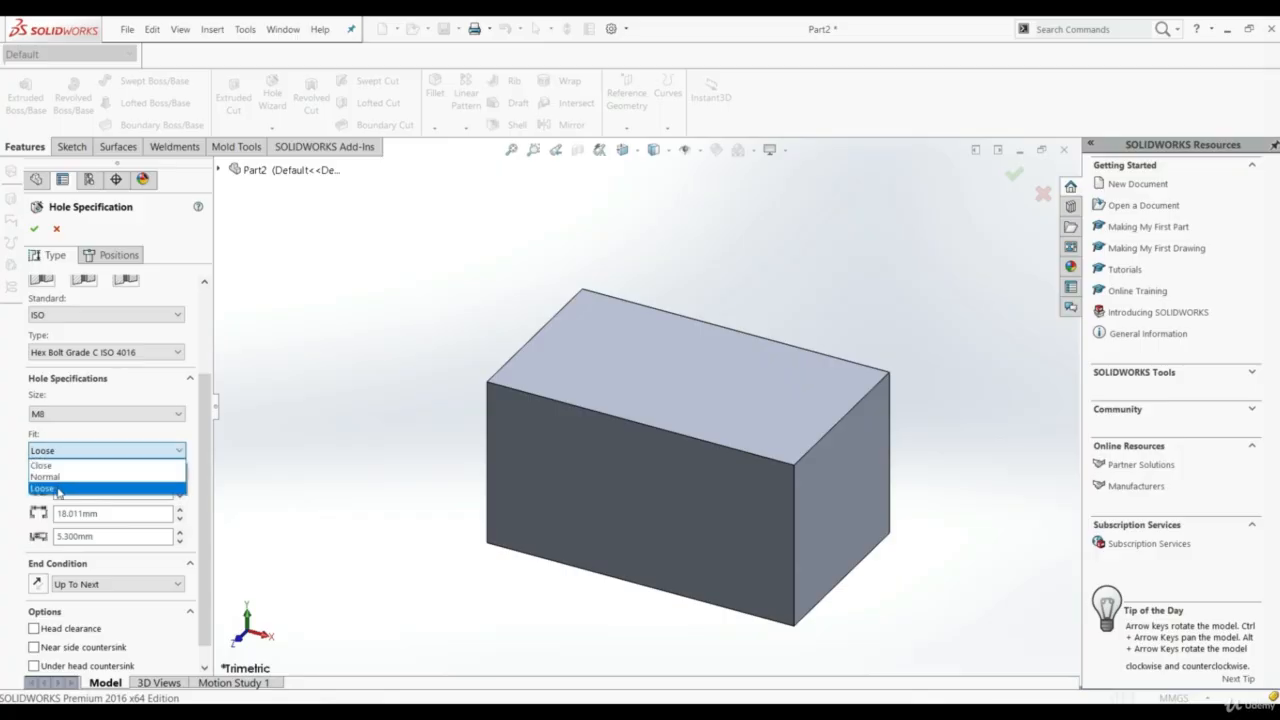
left_click(58, 489)
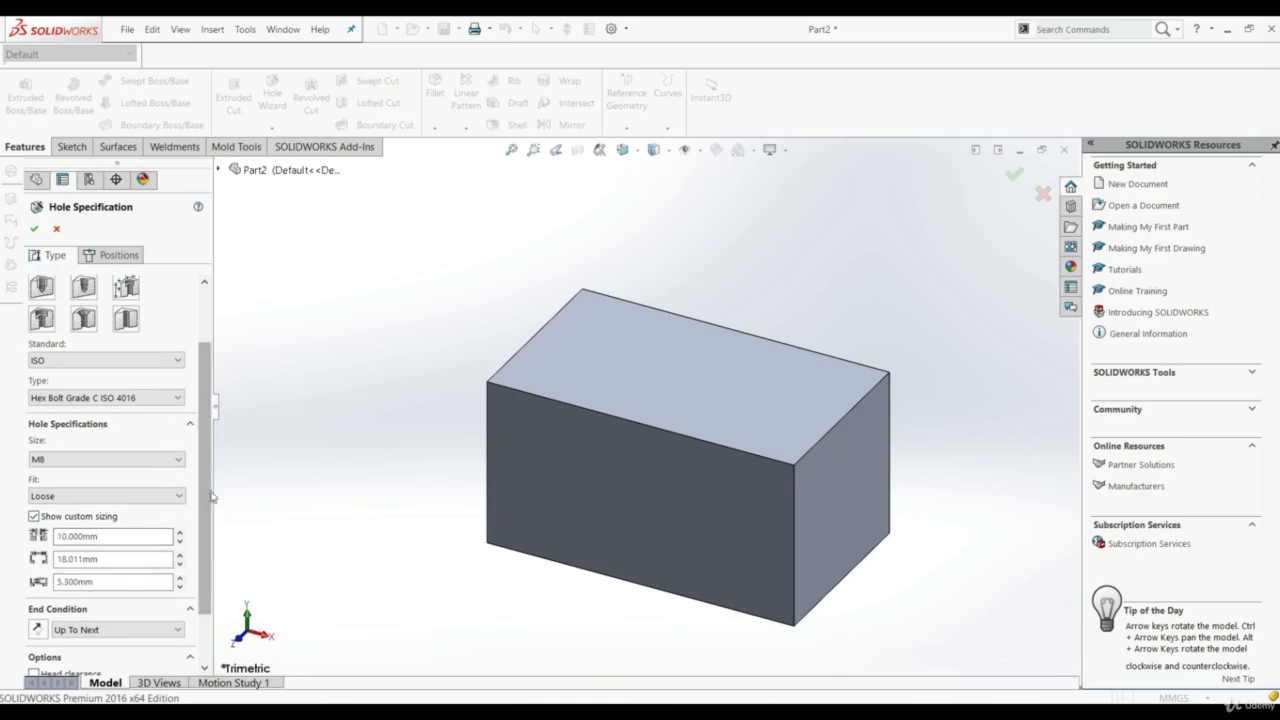
Try a custom through-hole diameter of 12 mm and restore the default sizing values
scroll(205, 497, "down", 3)
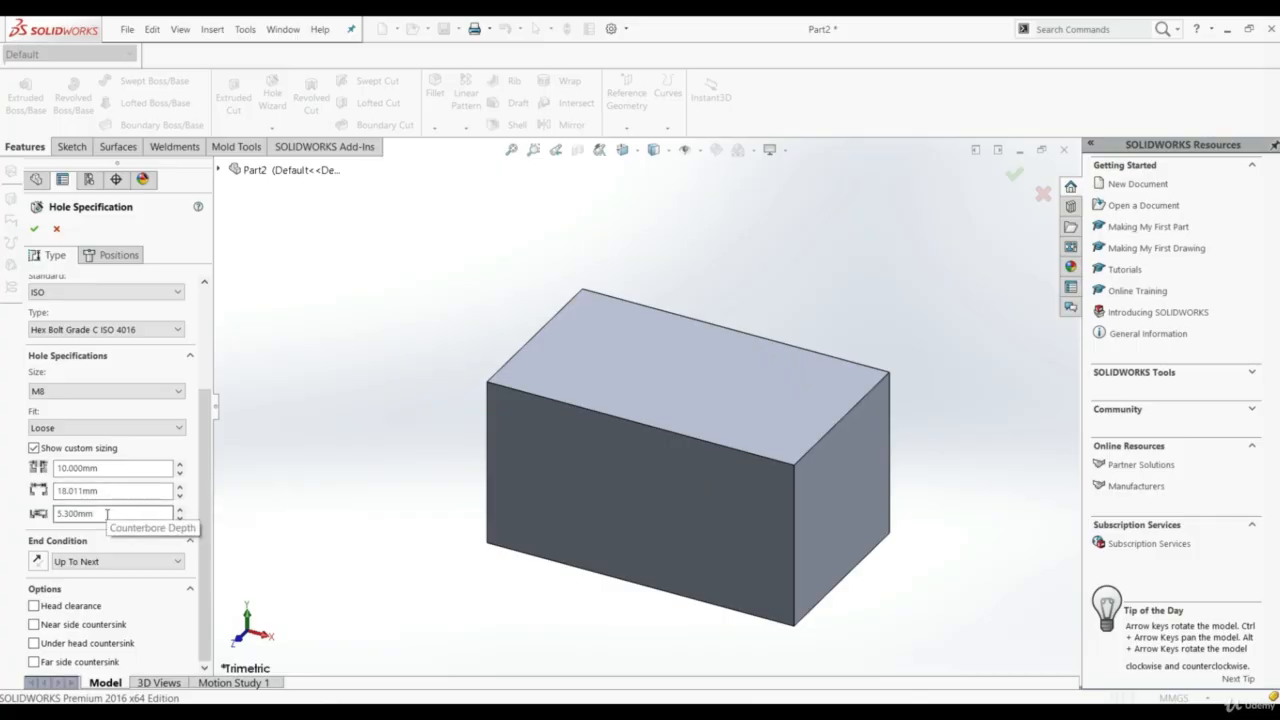
double_click(113, 469)
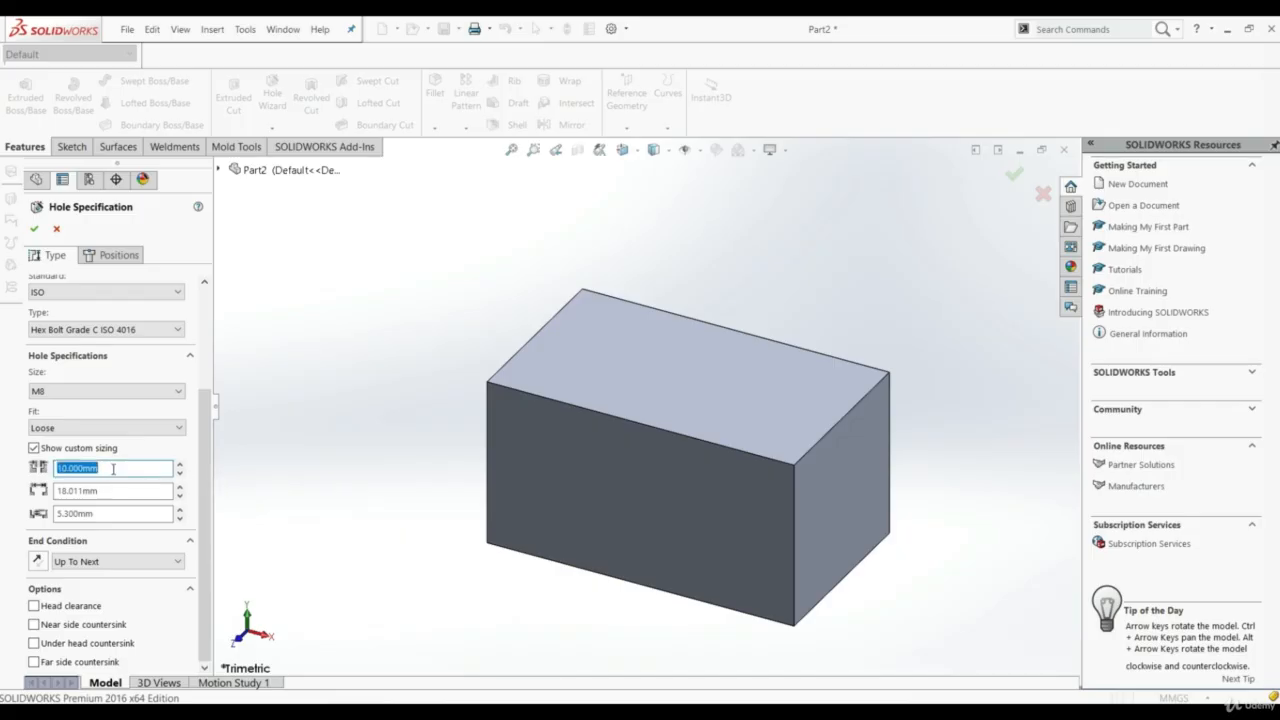
type("12")
key("Return")
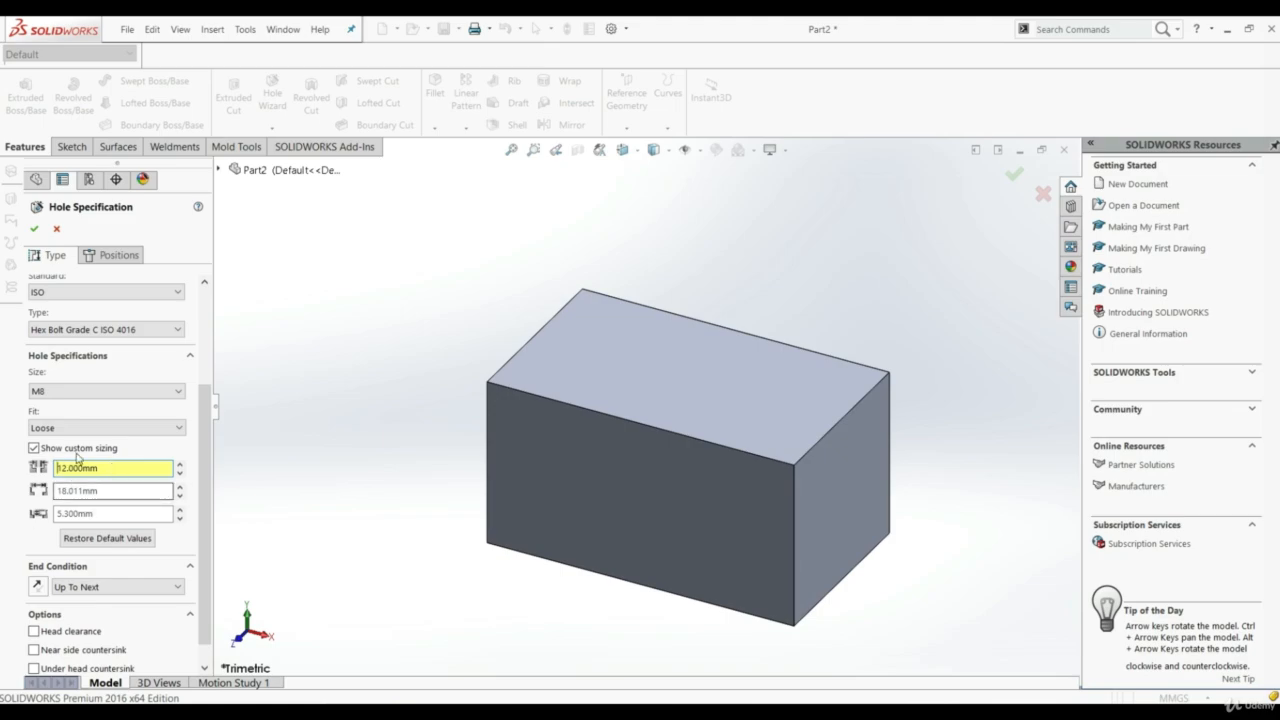
left_click(95, 538)
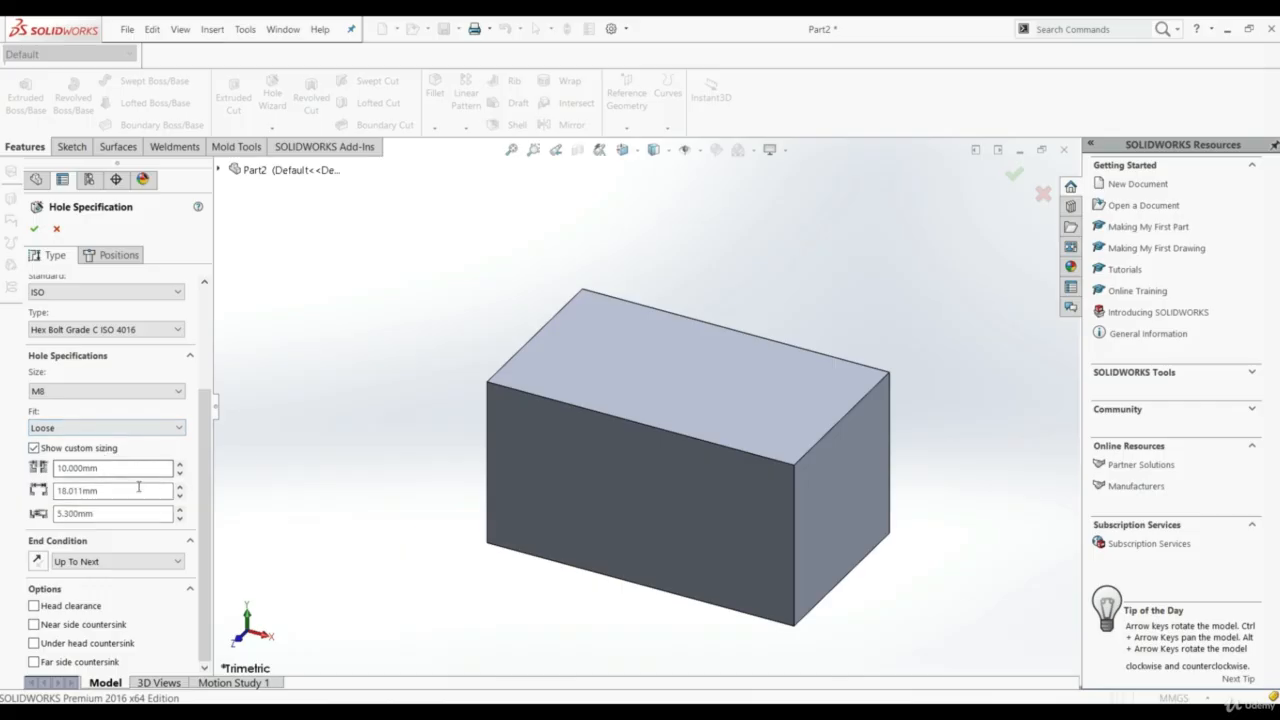
Set the hole's end condition to Offset From Surface, 50 mm from the block's bottom face
left_click(86, 564)
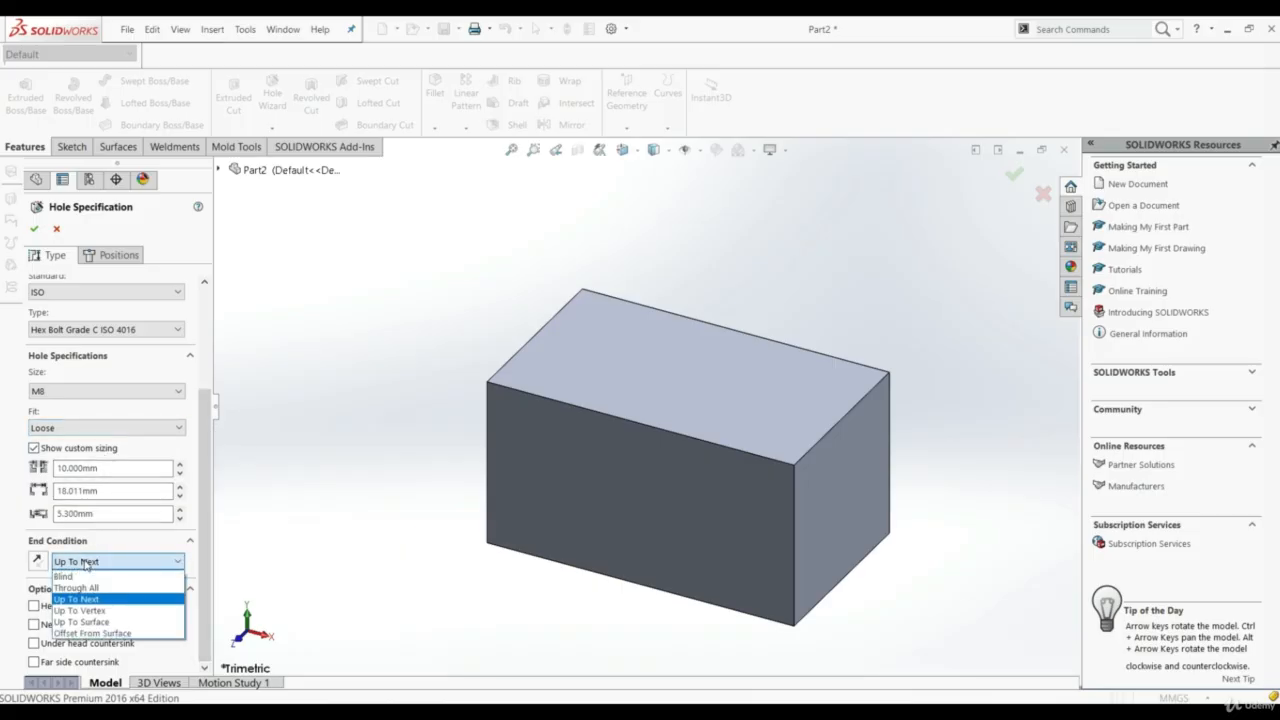
left_click(128, 634)
middle_click_drag(453, 559, 486, 363)
left_click(651, 517)
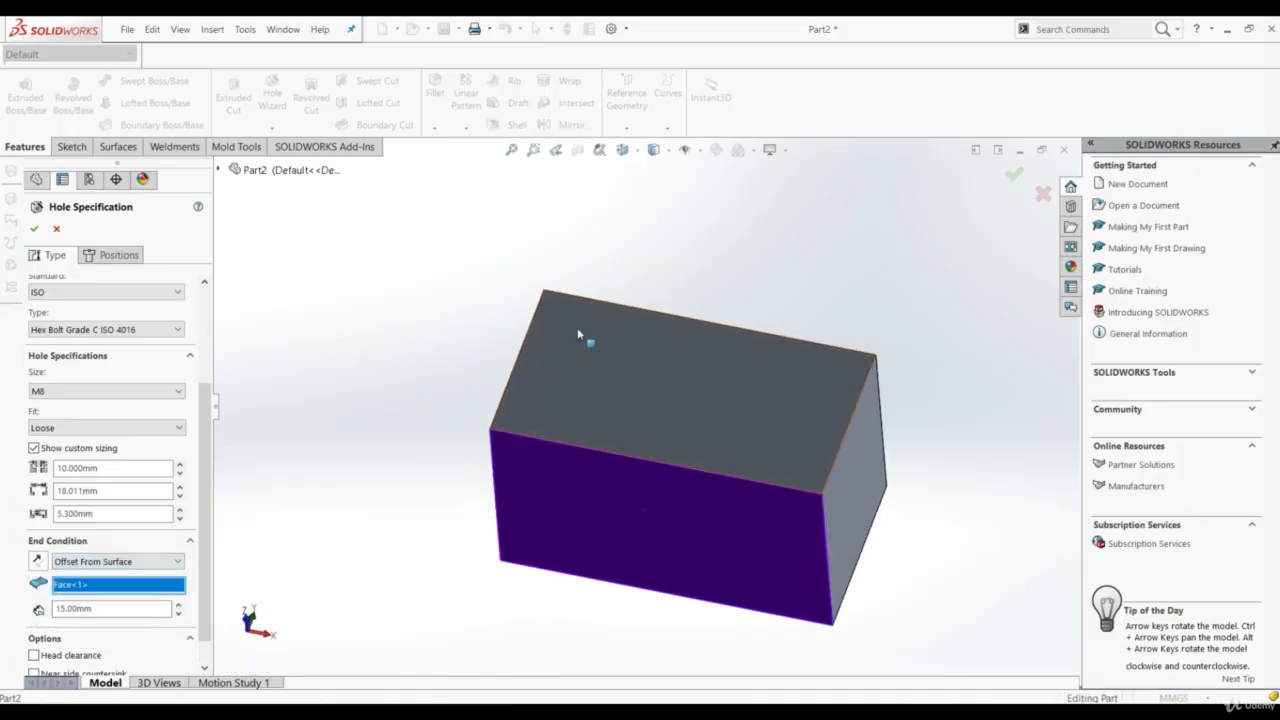
middle_click_drag(577, 334, 524, 560)
left_click(139, 608)
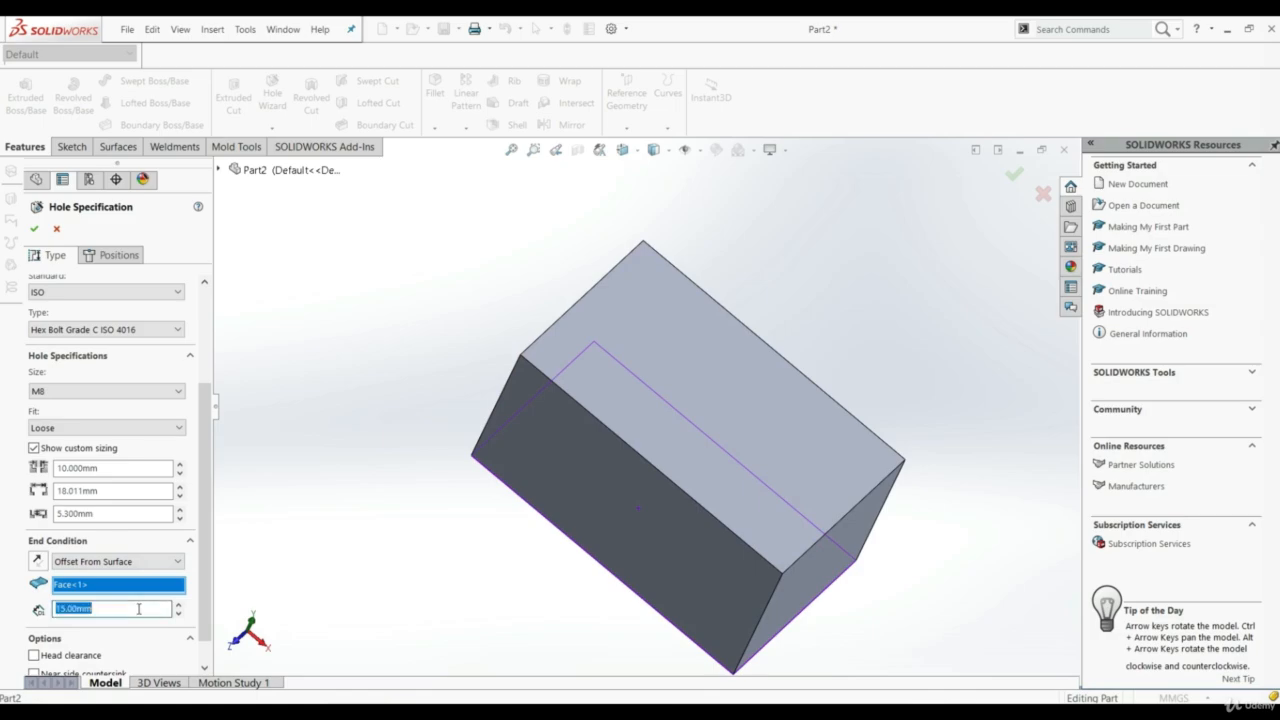
type("50")
key("Return")
Place four counterbore holes on the block's top face, one near each corner
middle_click_drag(474, 591, 487, 530)
scroll(211, 500, "up", 1)
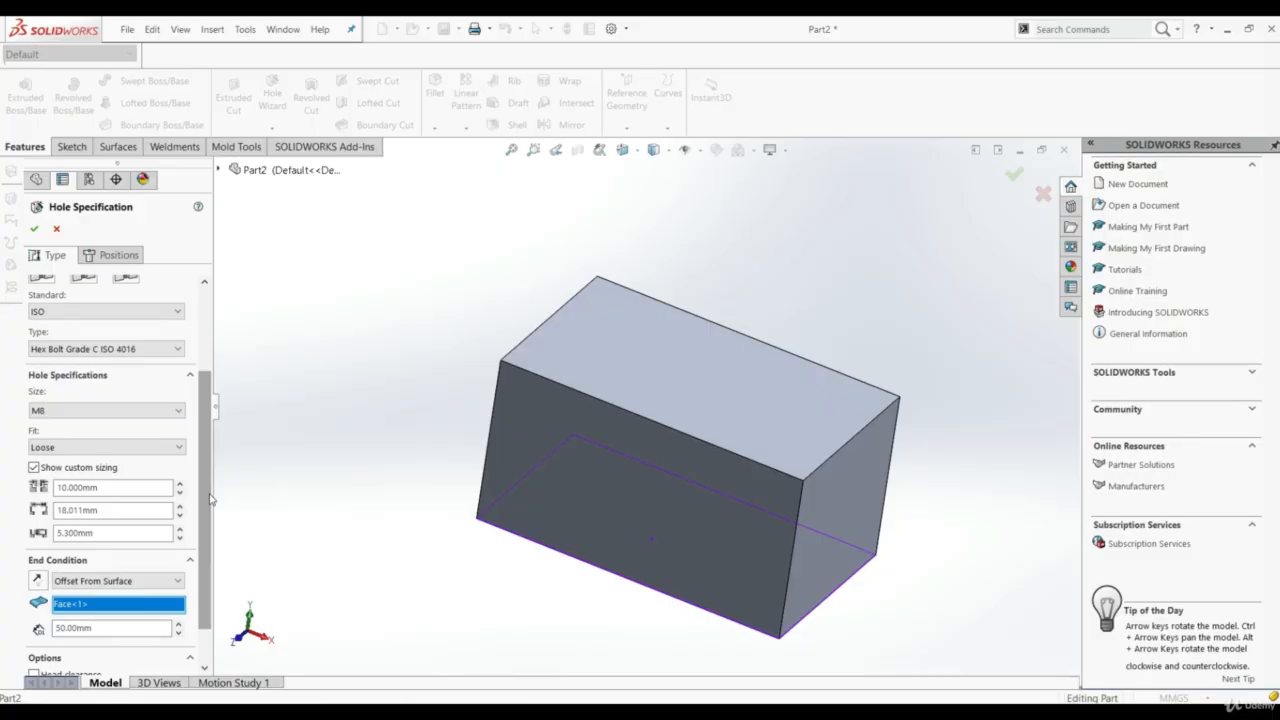
left_click(118, 257)
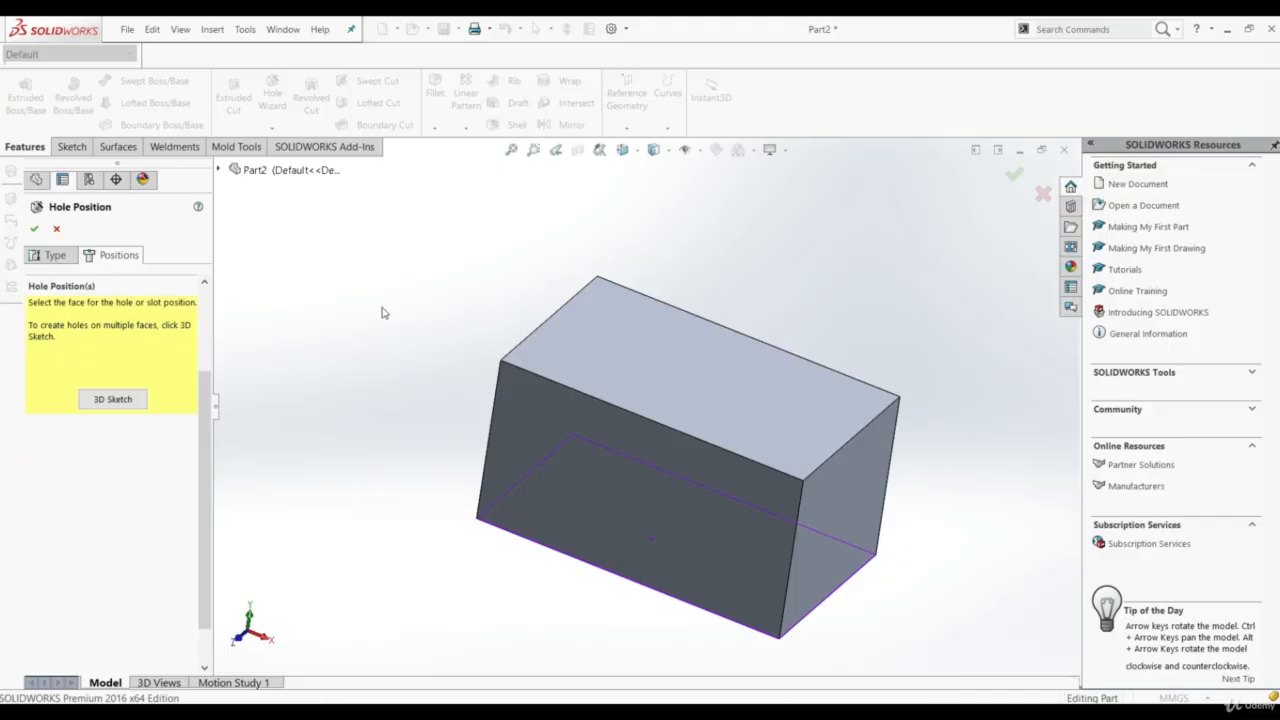
left_click(667, 362)
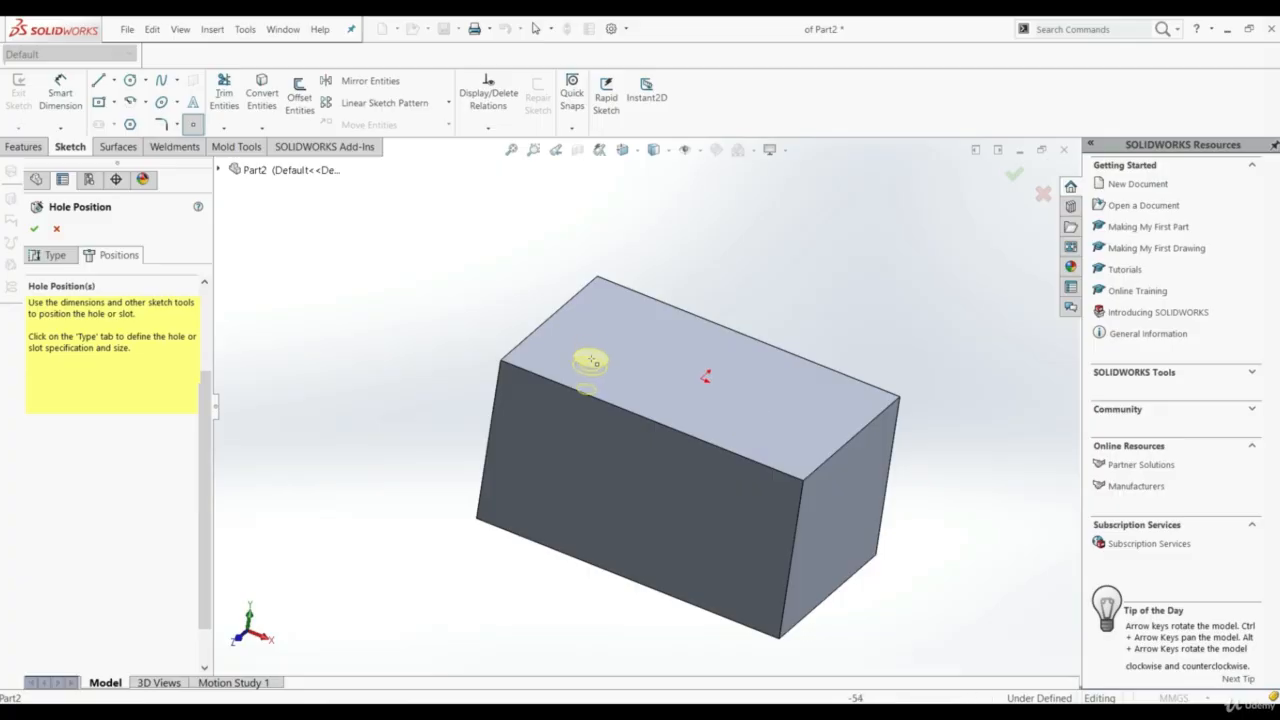
middle_click_drag(613, 361, 603, 407)
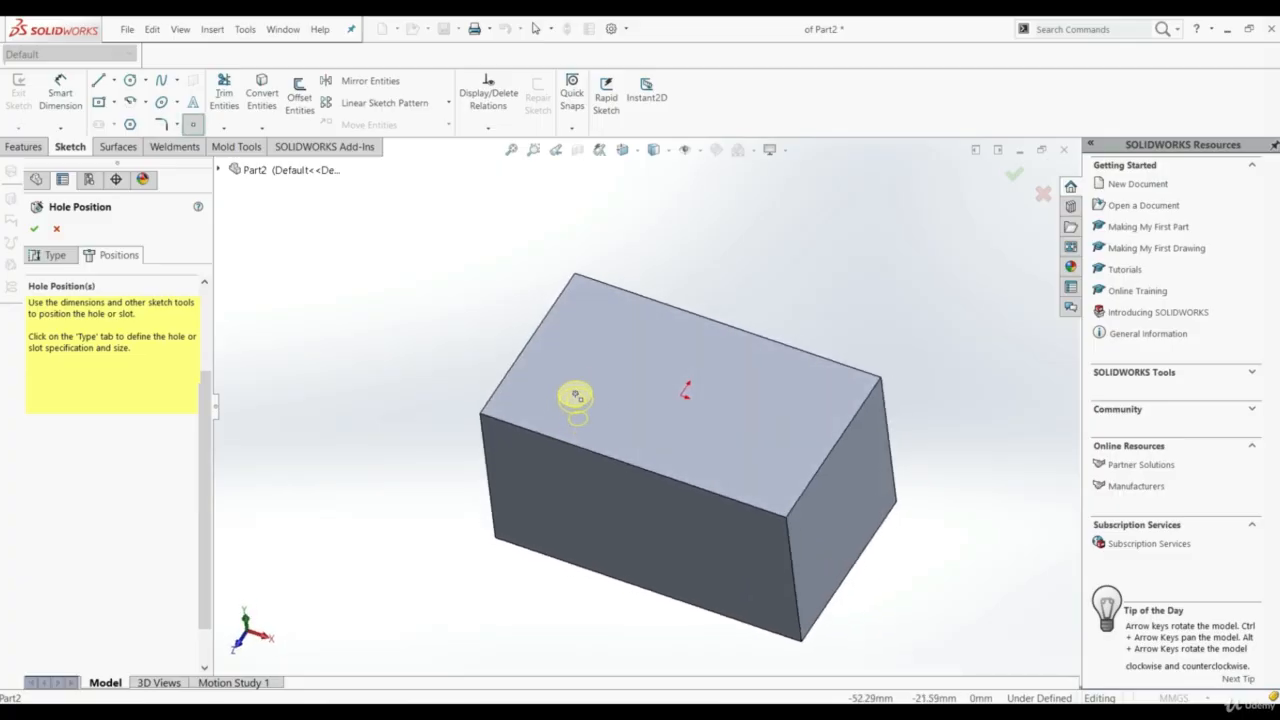
left_click(576, 395)
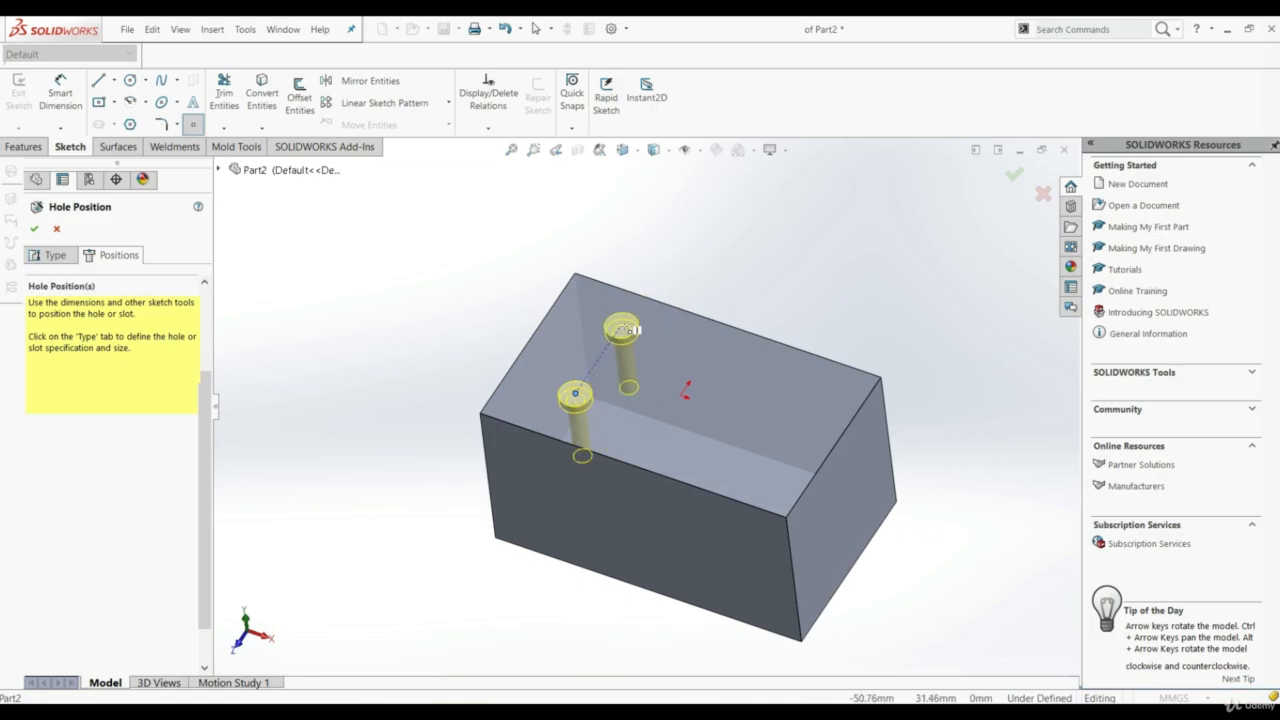
left_click(621, 326)
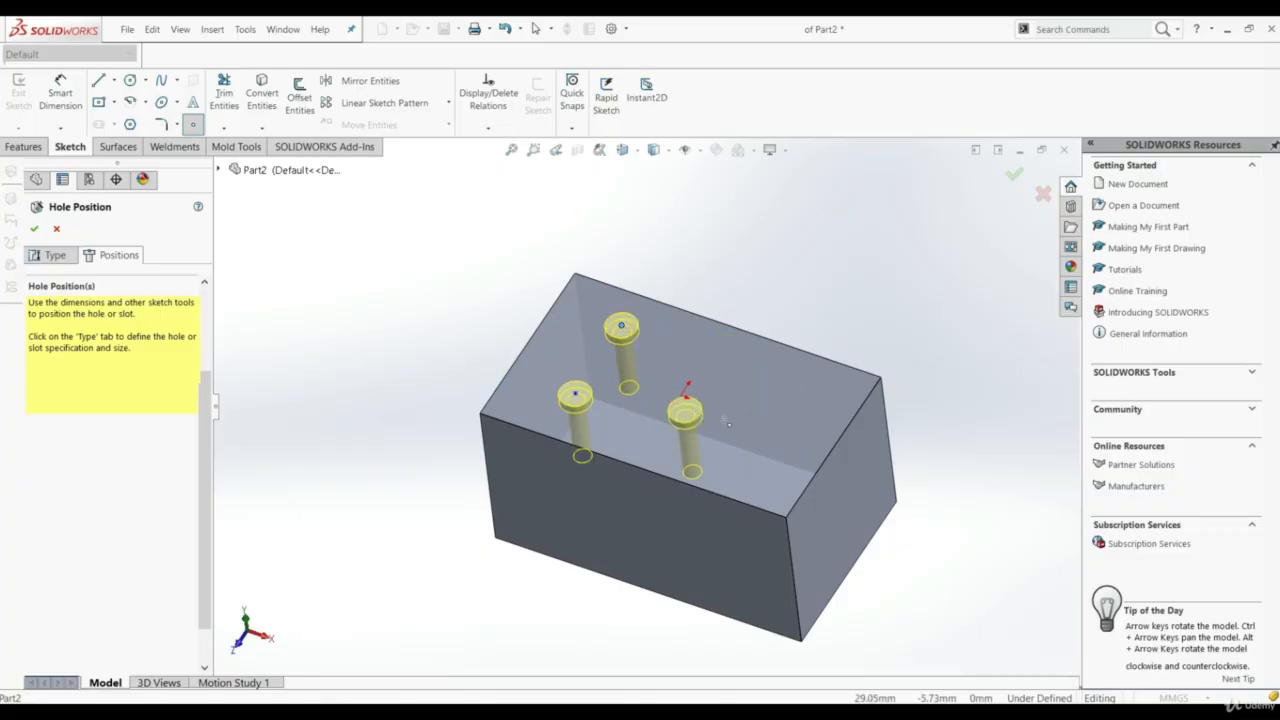
left_click(751, 441)
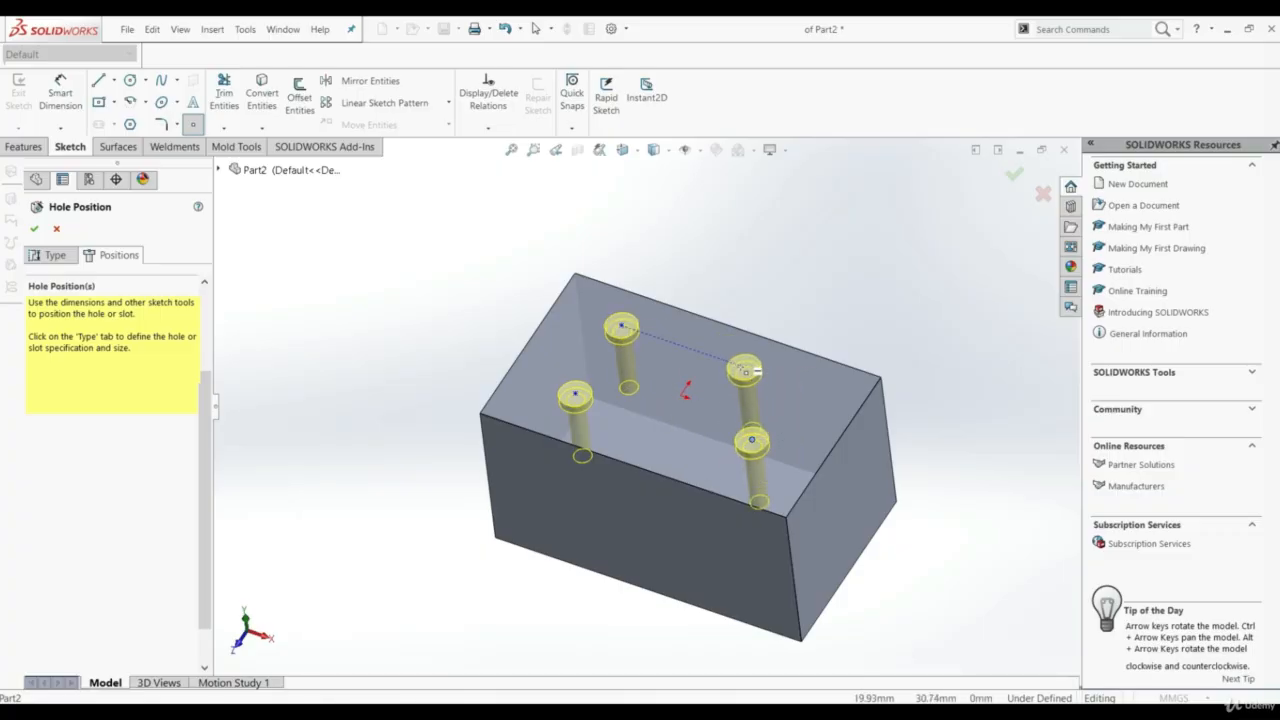
middle_click_drag(740, 364, 766, 340)
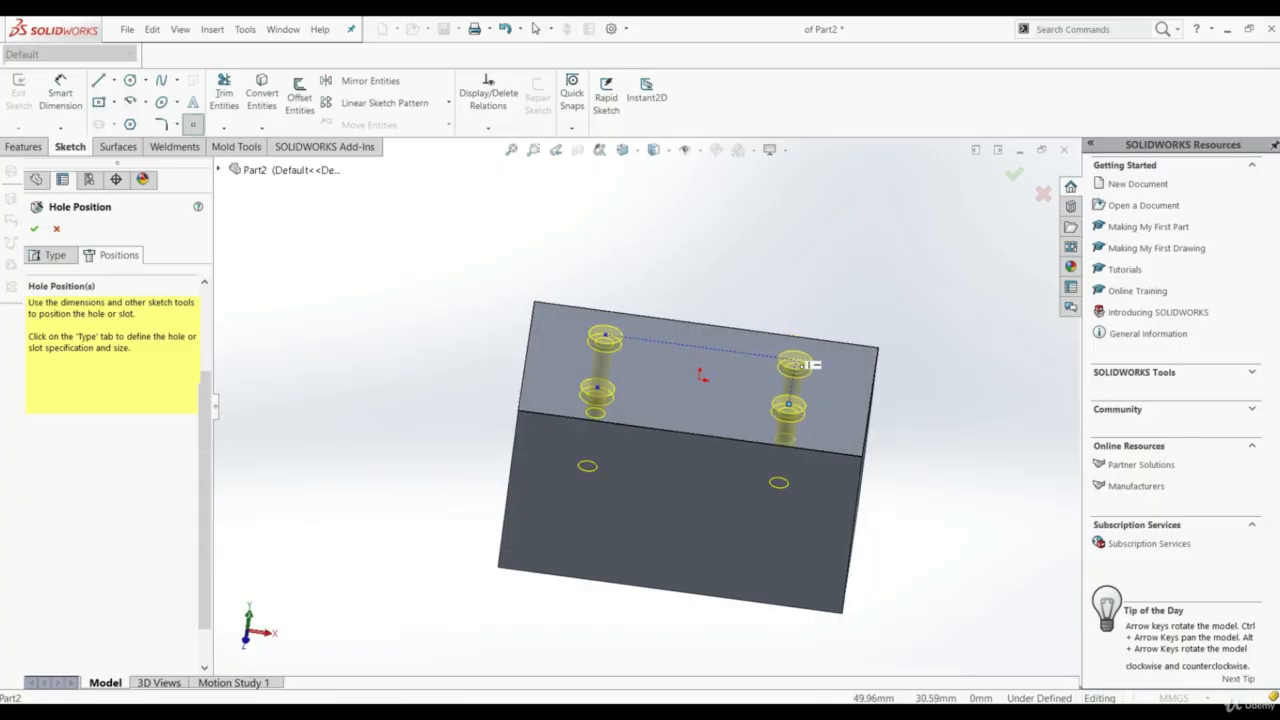
left_click(795, 362)
Dimension the front-left hole's centre 30 mm from the top face's front edge
middle_click_drag(676, 388, 702, 299)
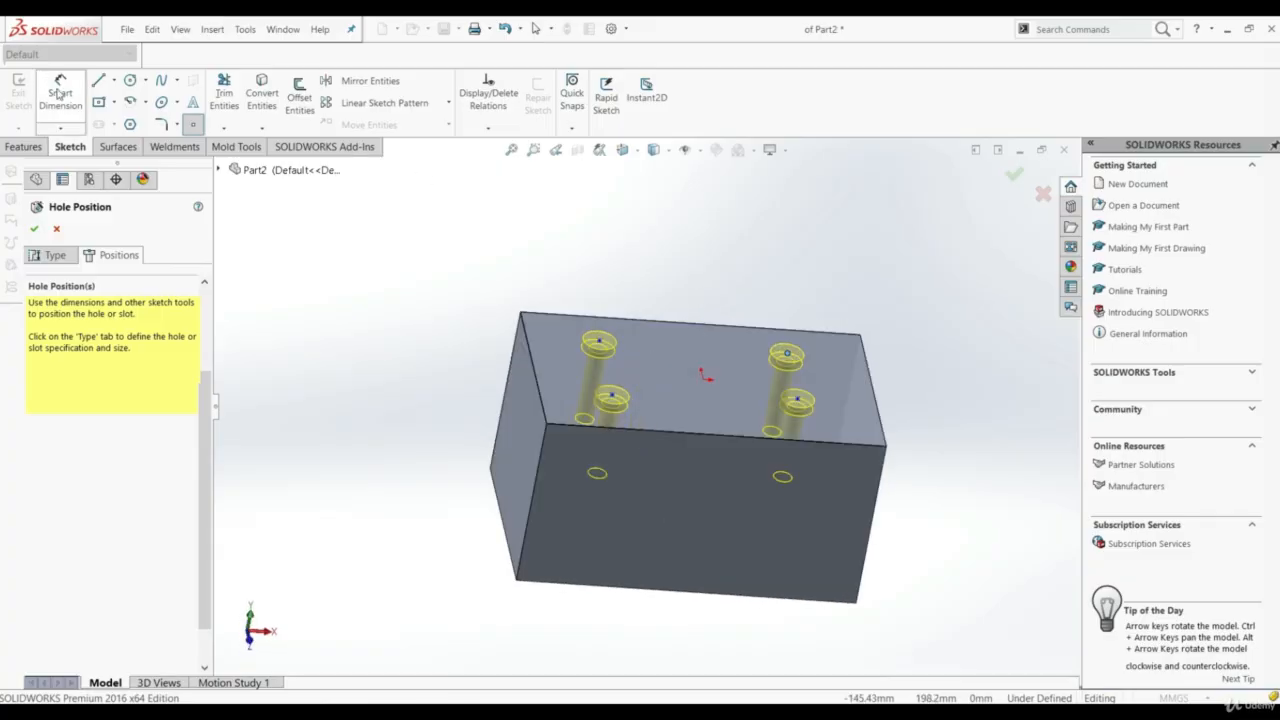
left_click(59, 92)
middle_click_drag(672, 368, 622, 463)
left_click(600, 465)
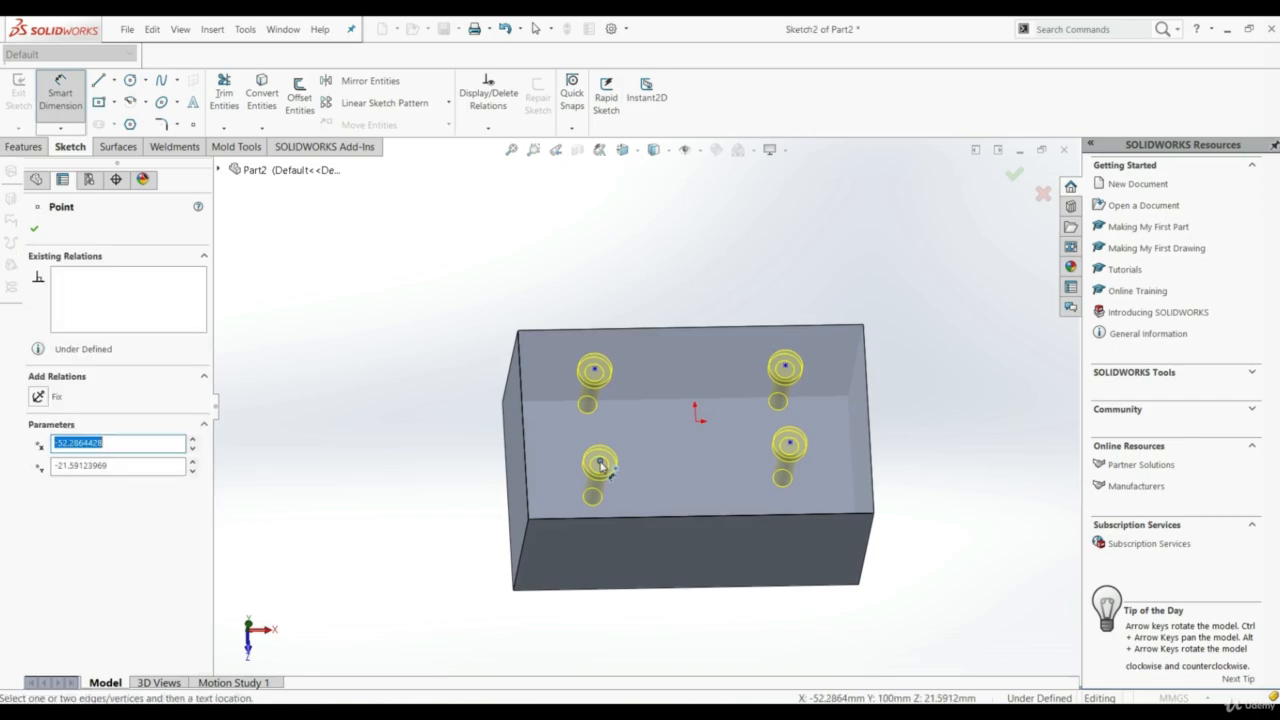
left_click(614, 518)
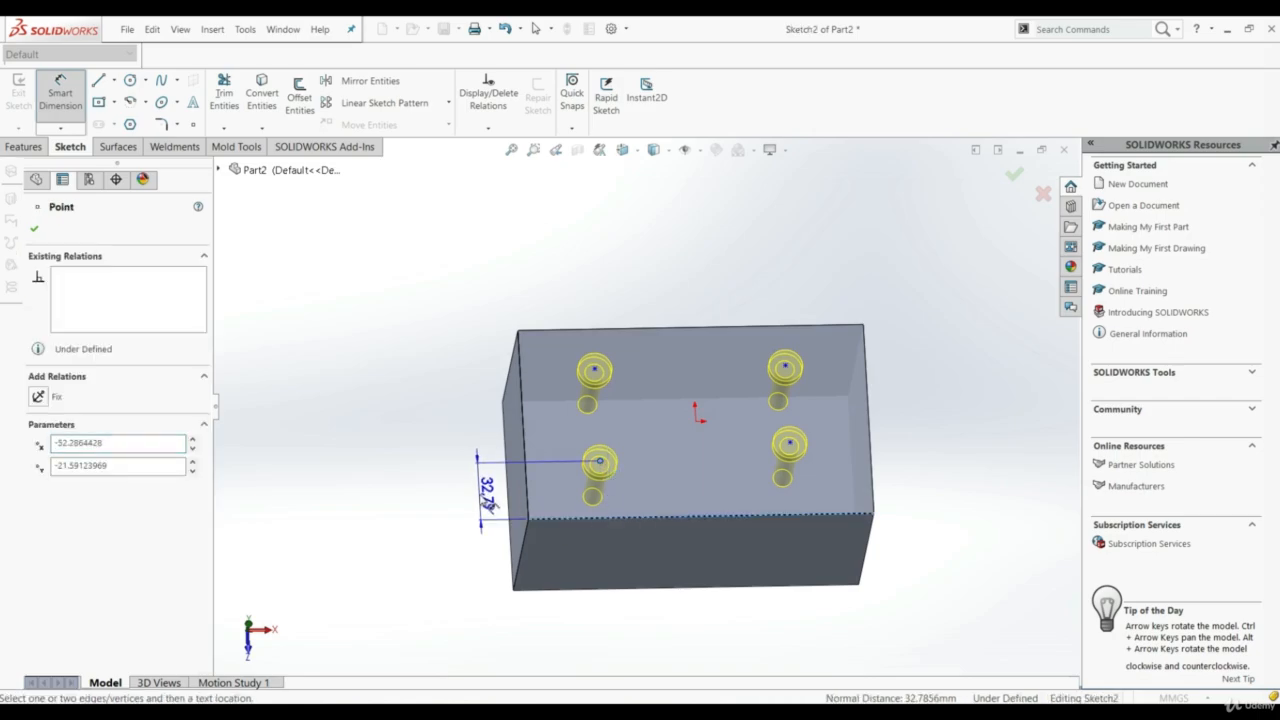
left_click(484, 501)
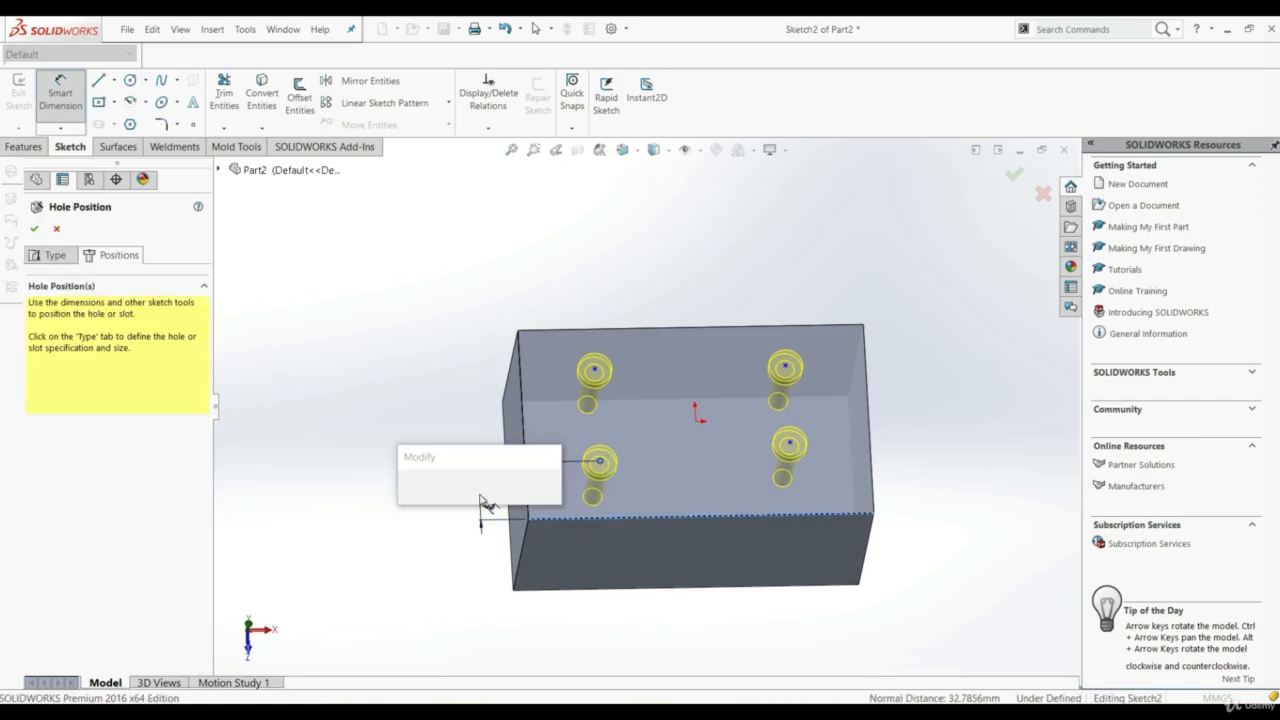
type("20")
key("Return")
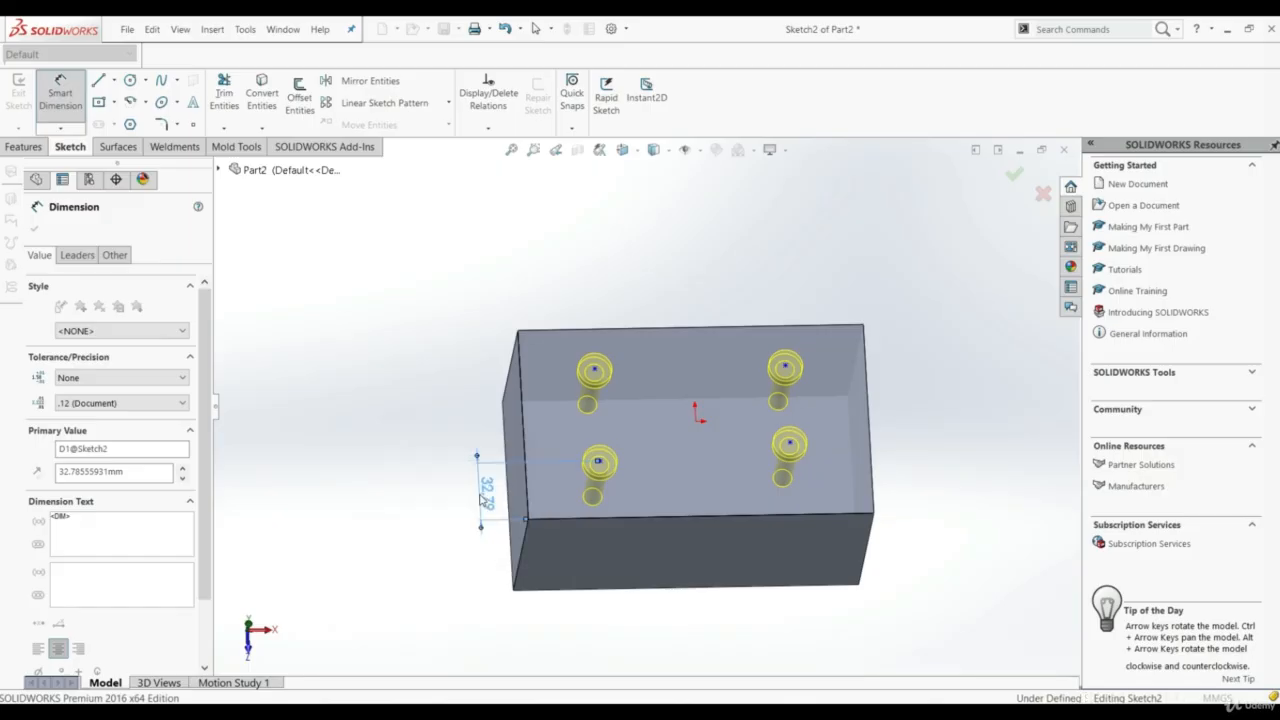
Dimension the front-left hole's centre 30 mm from the top face's left edge
left_click(525, 458)
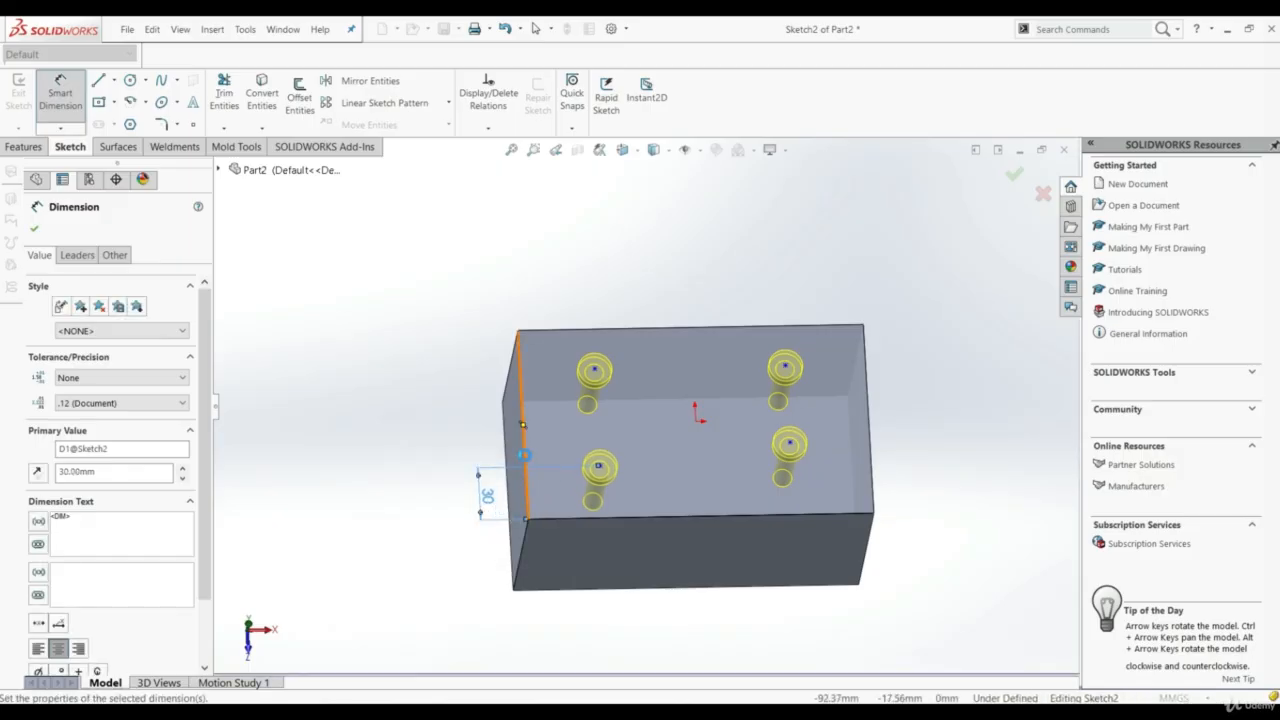
left_click(600, 468)
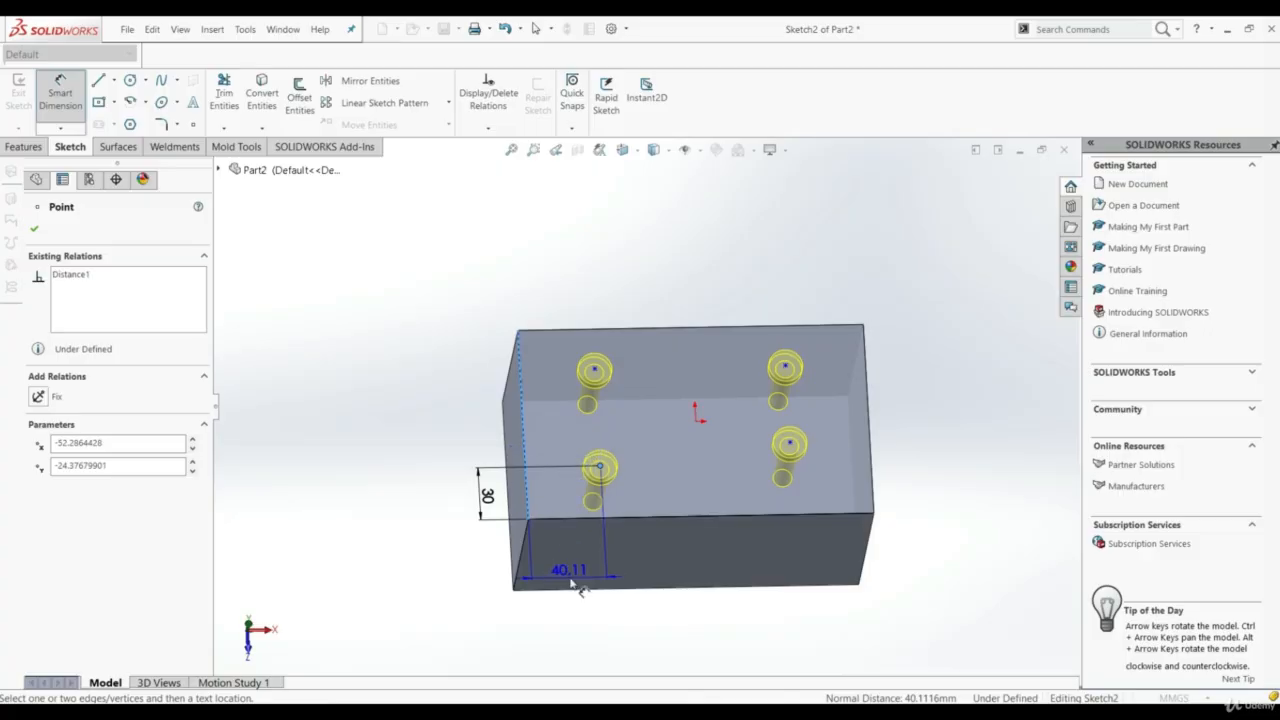
left_click(572, 583)
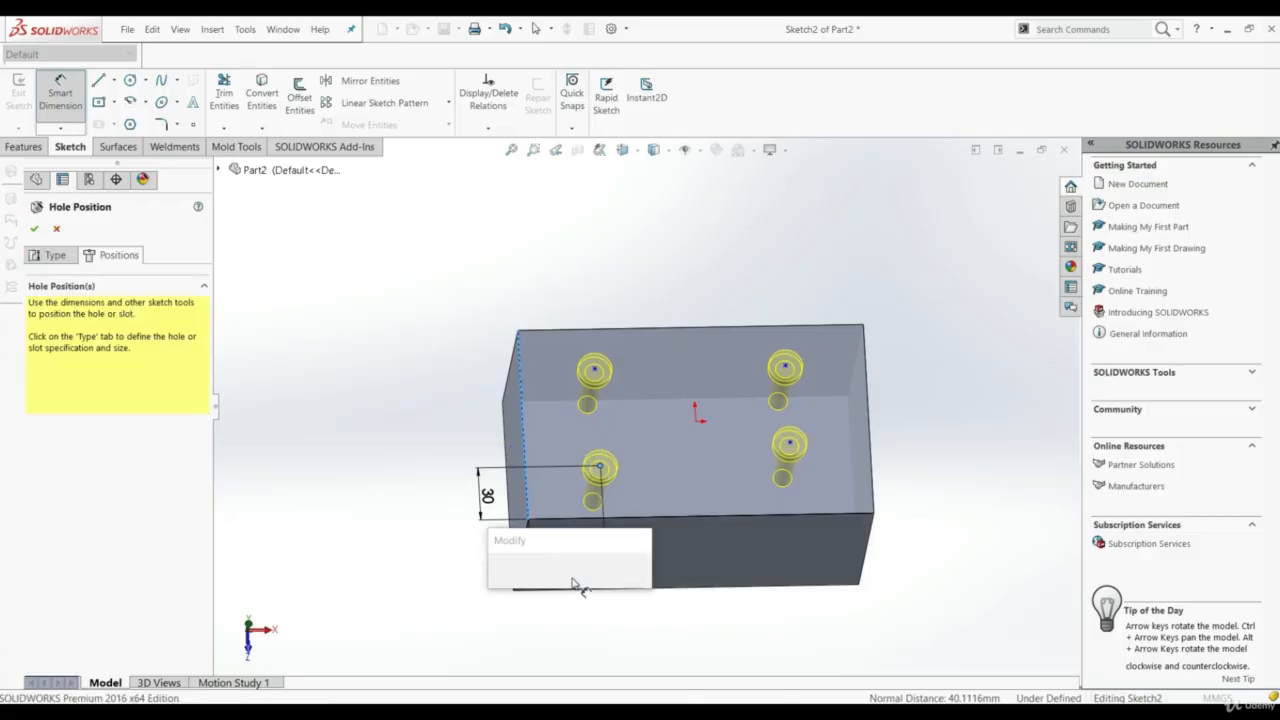
type("30")
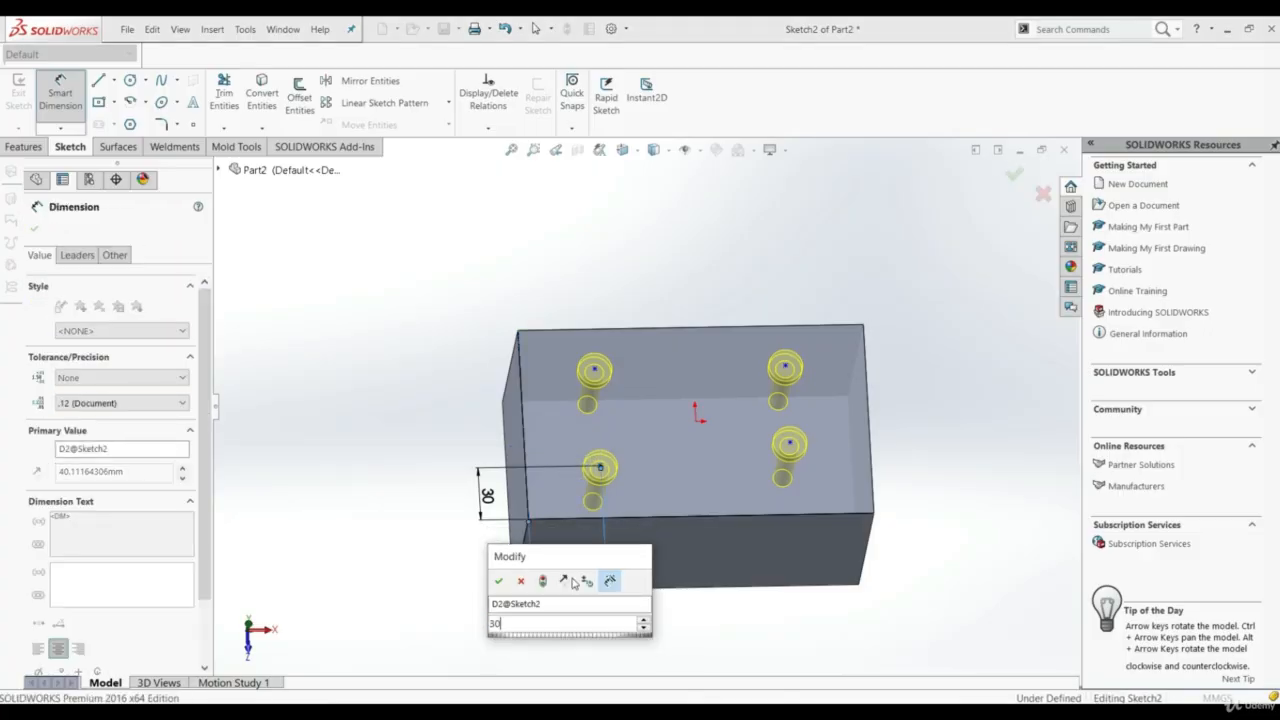
key("Return")
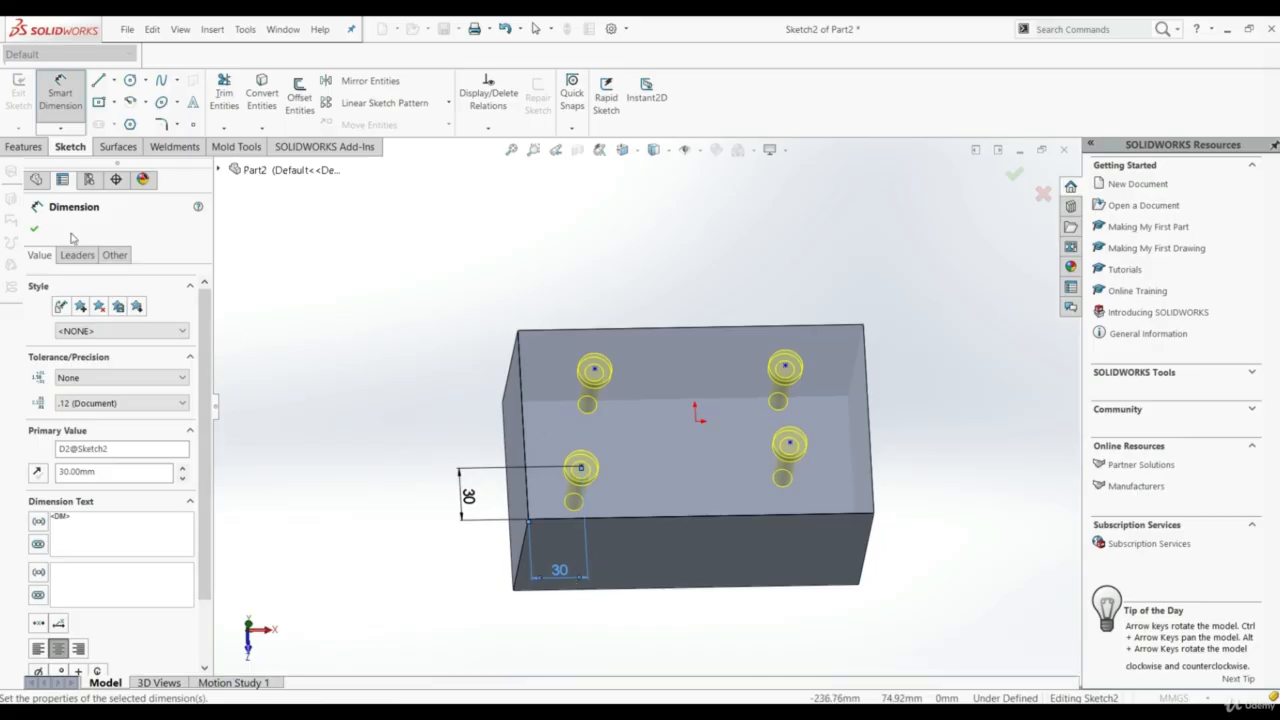
left_click(34, 229)
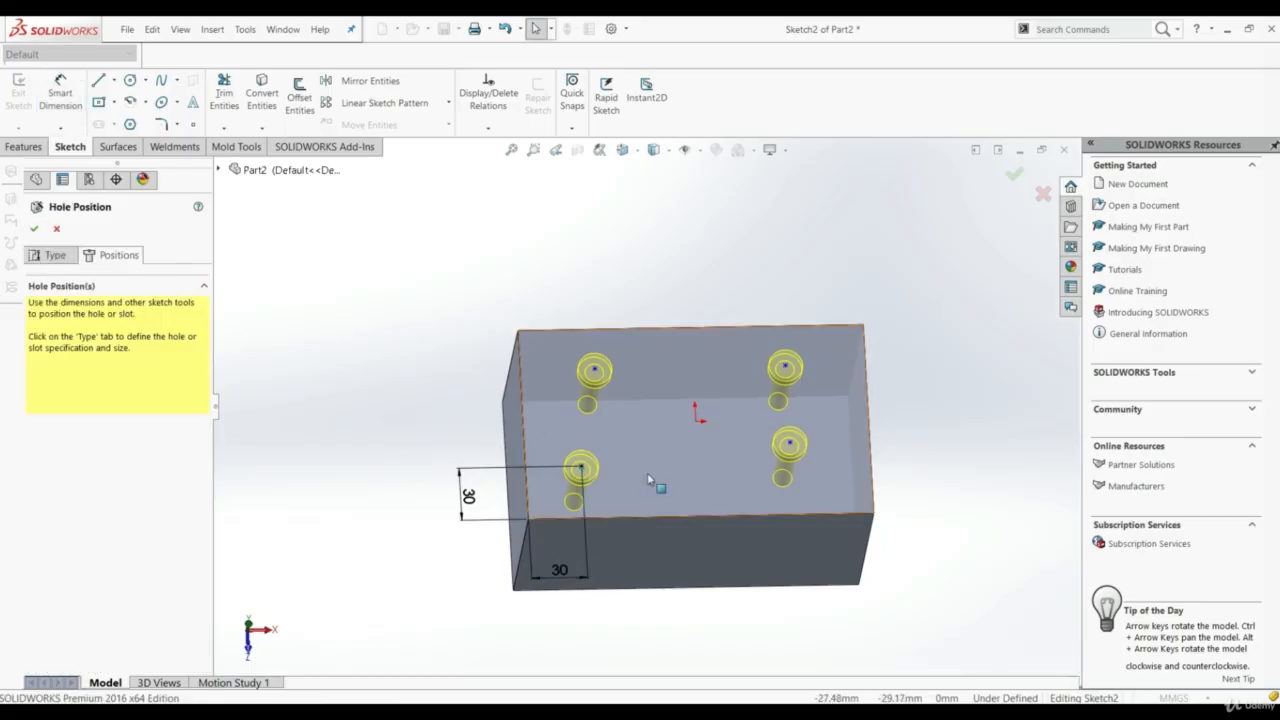
Align the front-left and rear-left hole centres with a Vertical relation
left_click(582, 470)
left_click(596, 371, "ctrl")
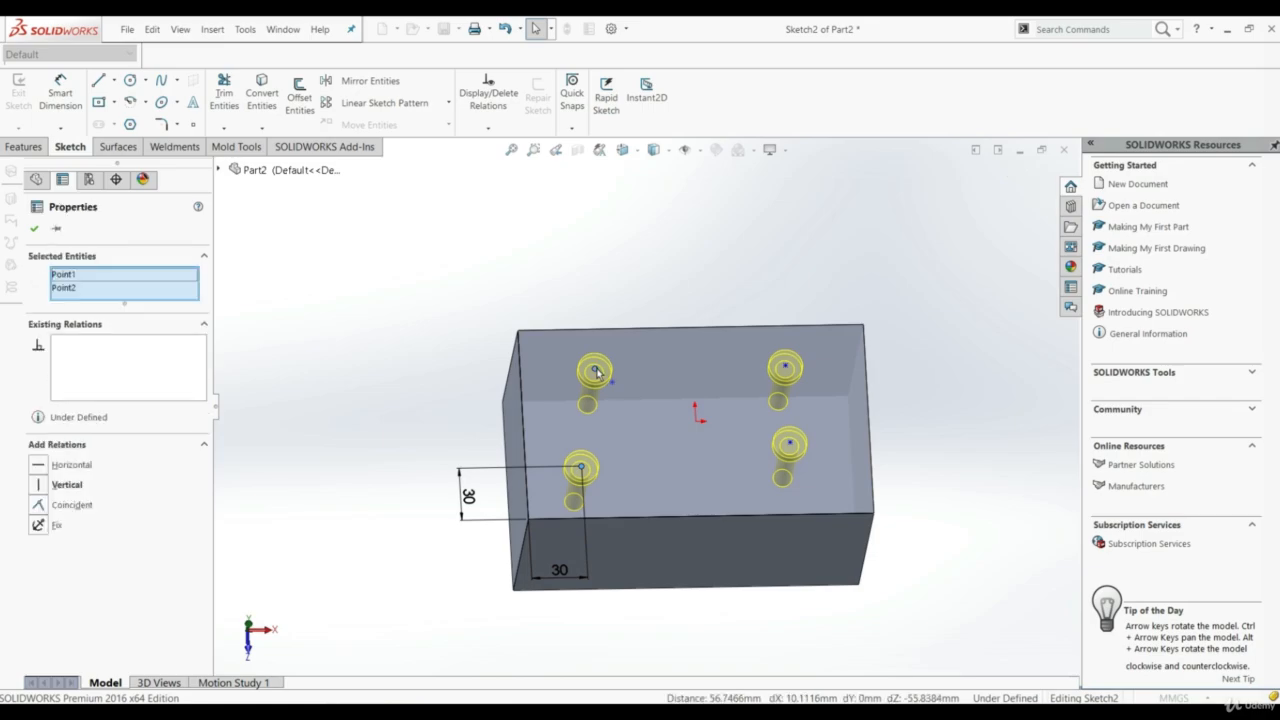
left_click(40, 484)
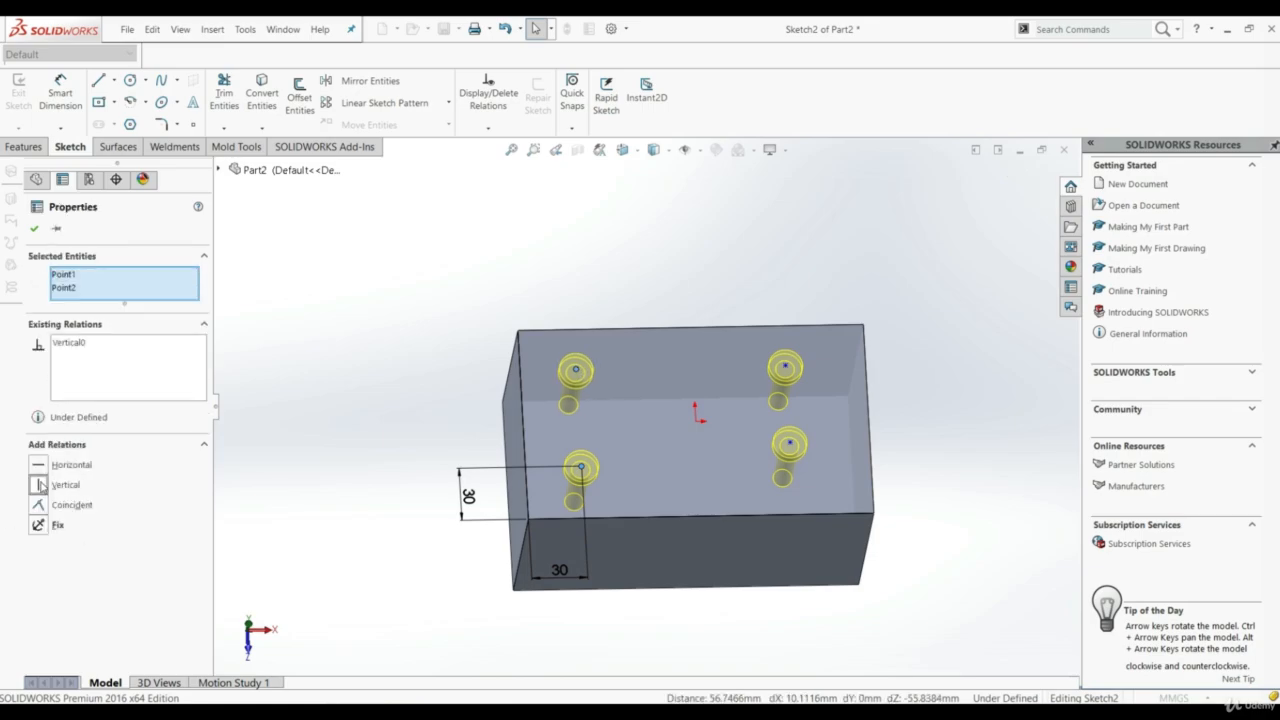
left_click(33, 231)
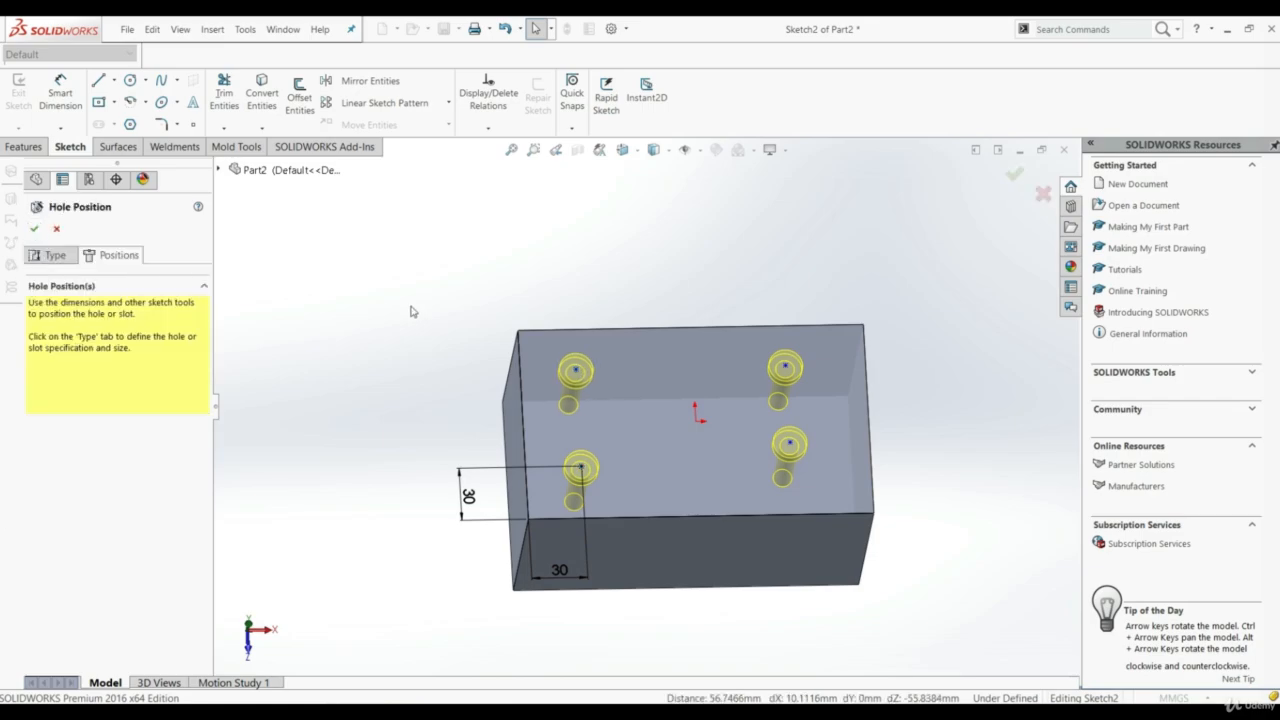
Dimension the spacing between the front-left and rear-left hole centres as 50 mm
left_click(576, 372)
left_click(581, 467)
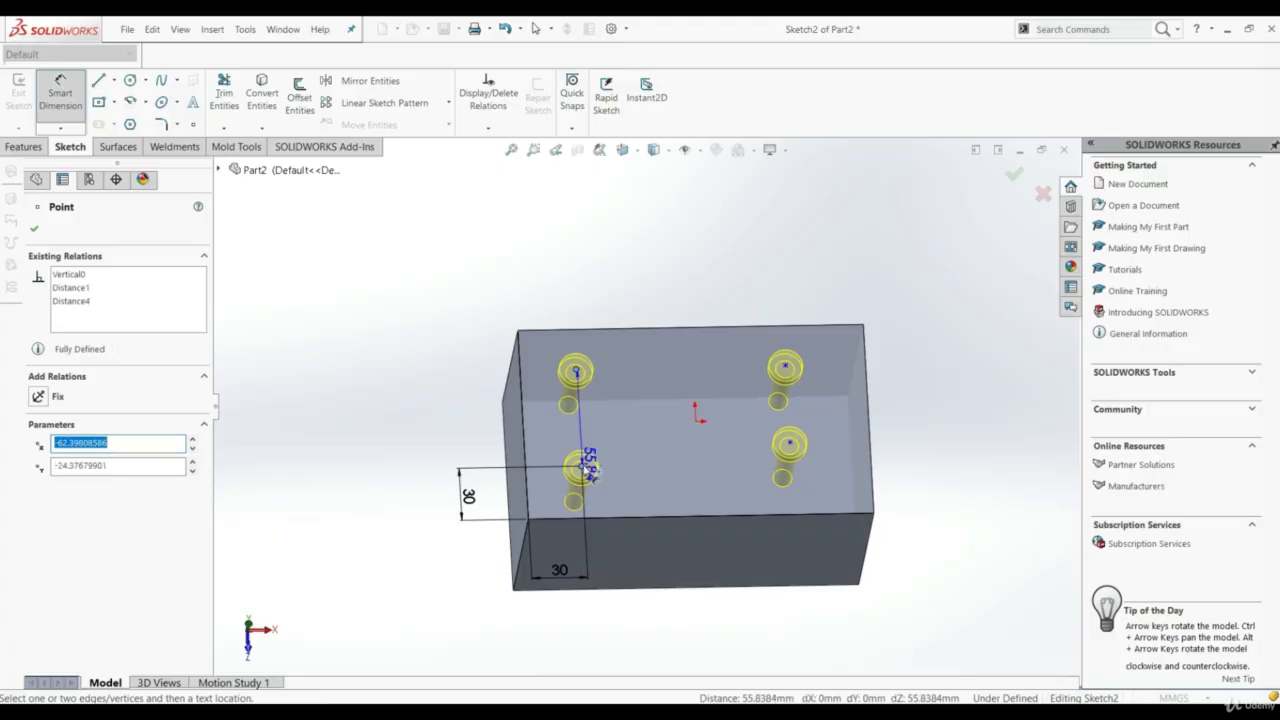
left_click(490, 436)
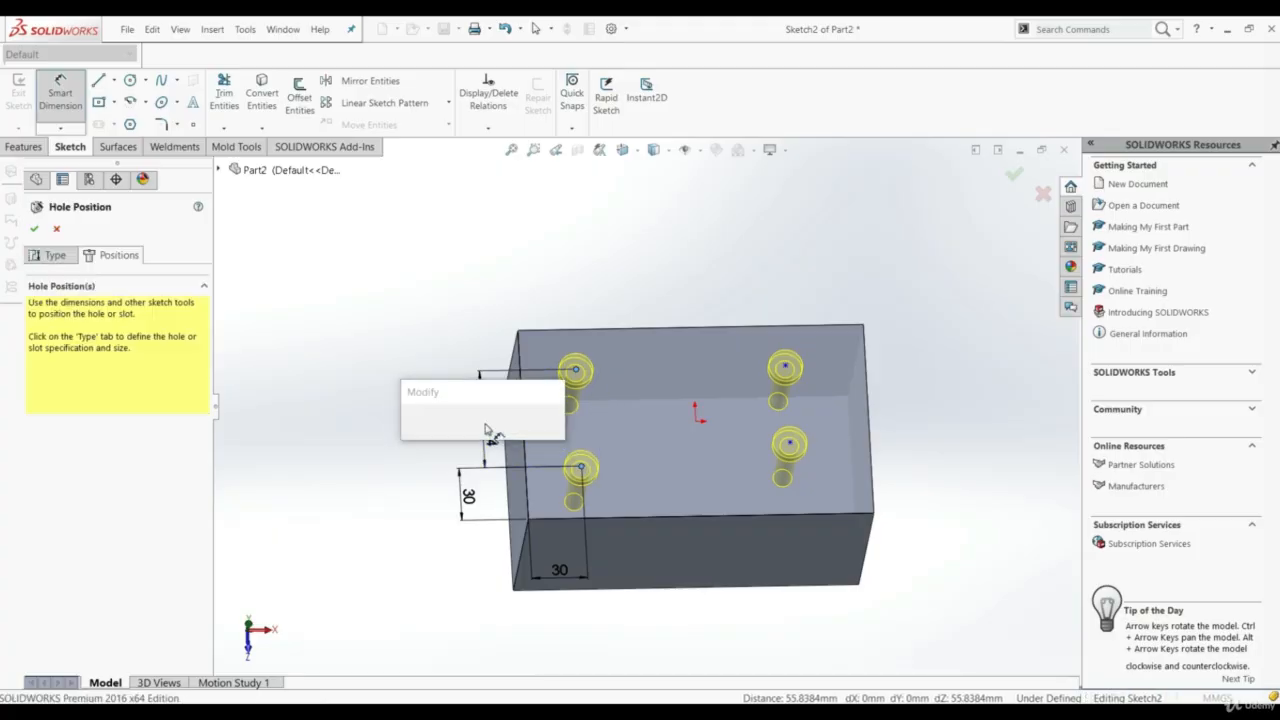
type("50")
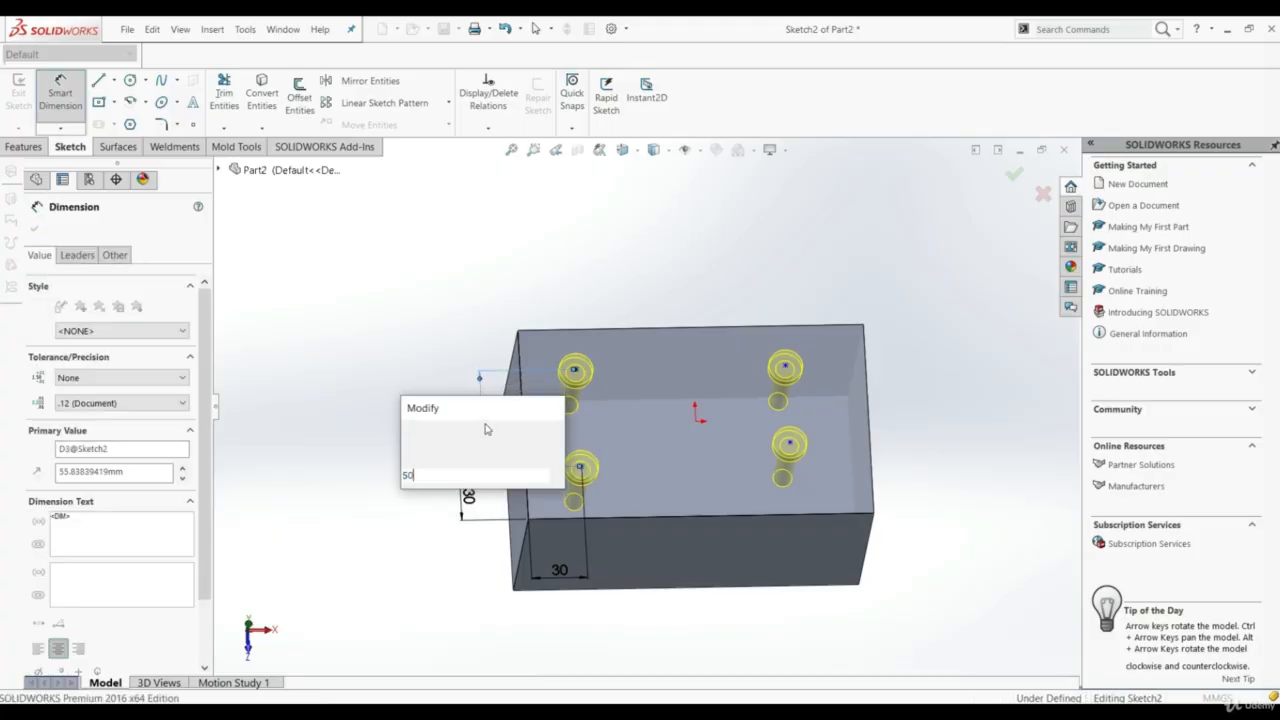
key("Return")
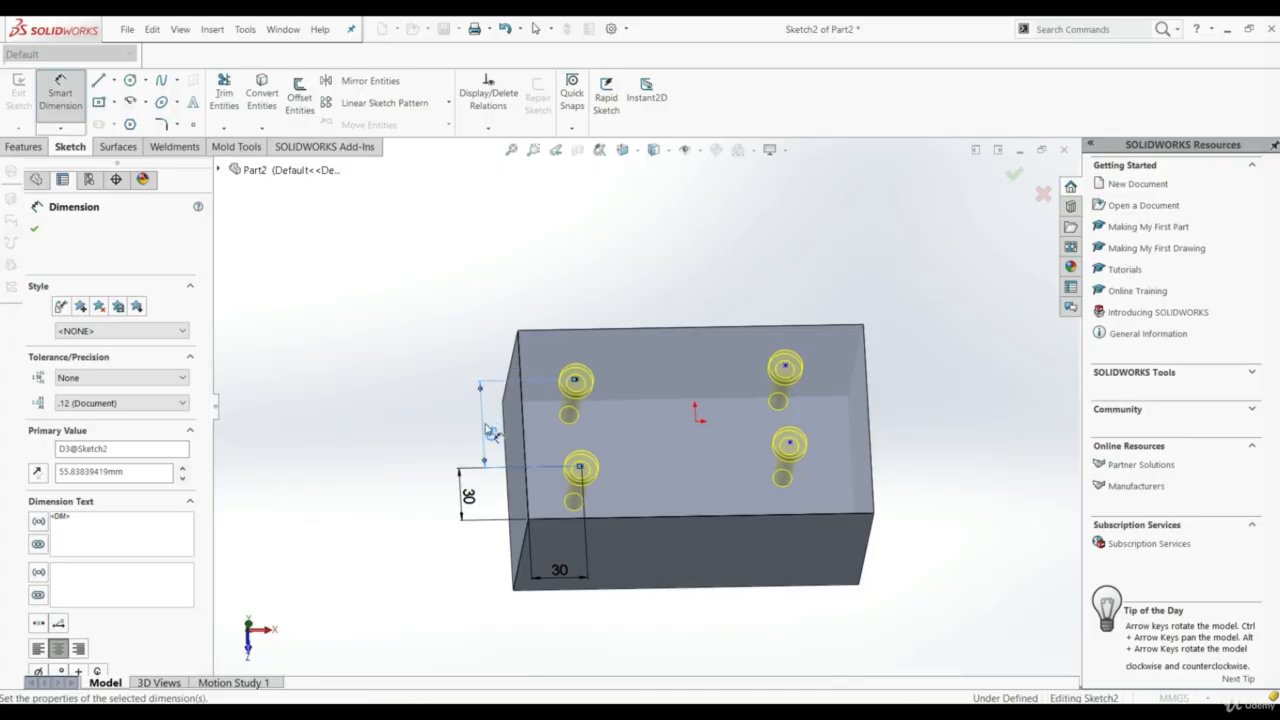
left_click(34, 228)
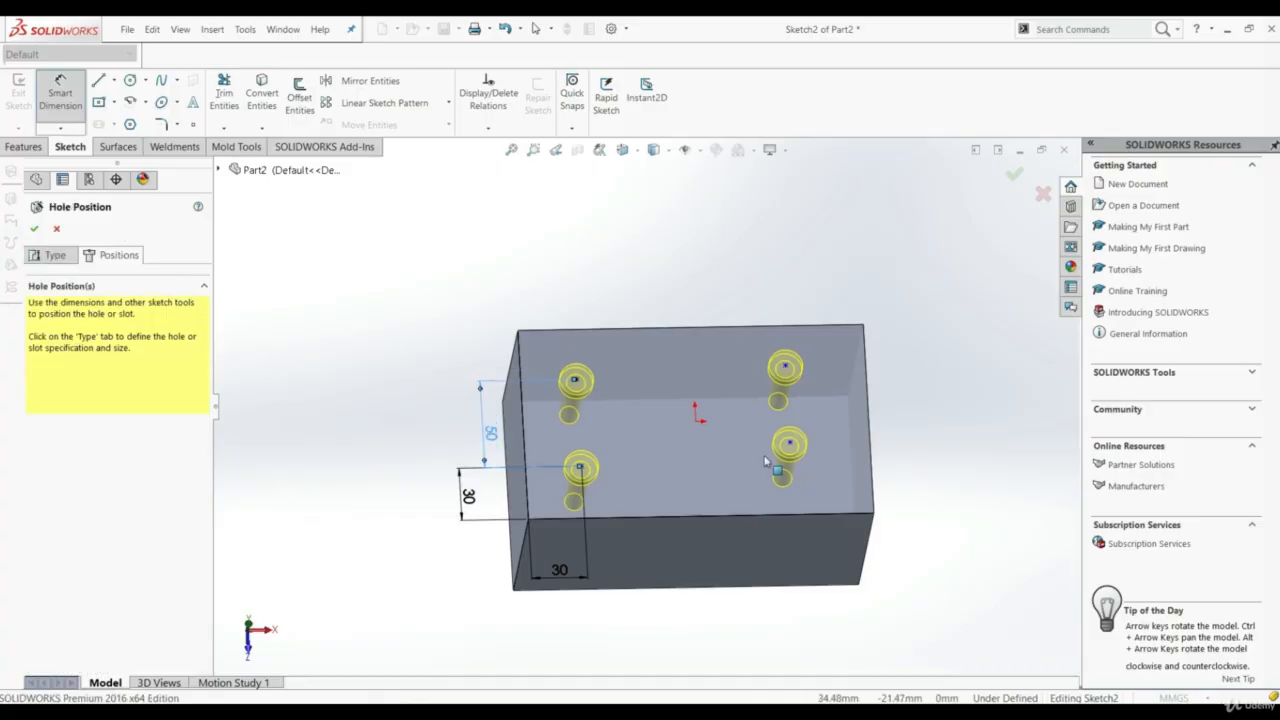
Align the front-right hole centre with the front-left one using a Horizontal relation
left_click(581, 468)
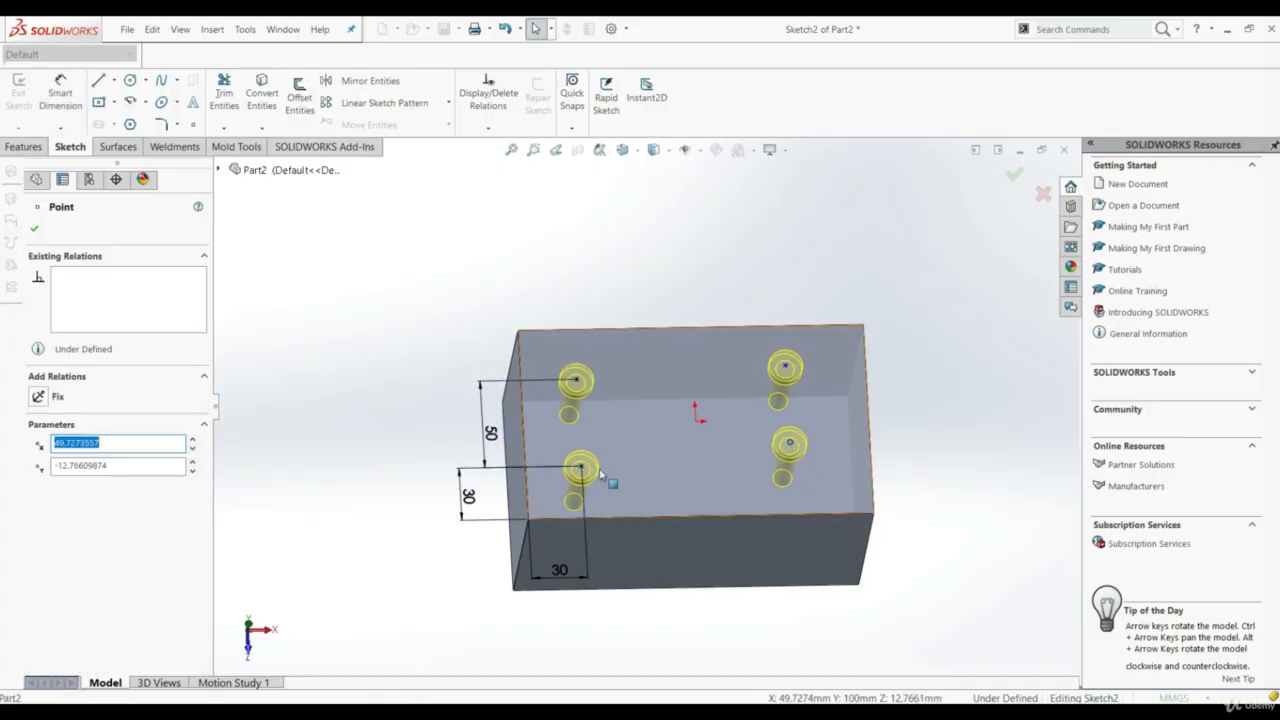
left_click(575, 380, "ctrl")
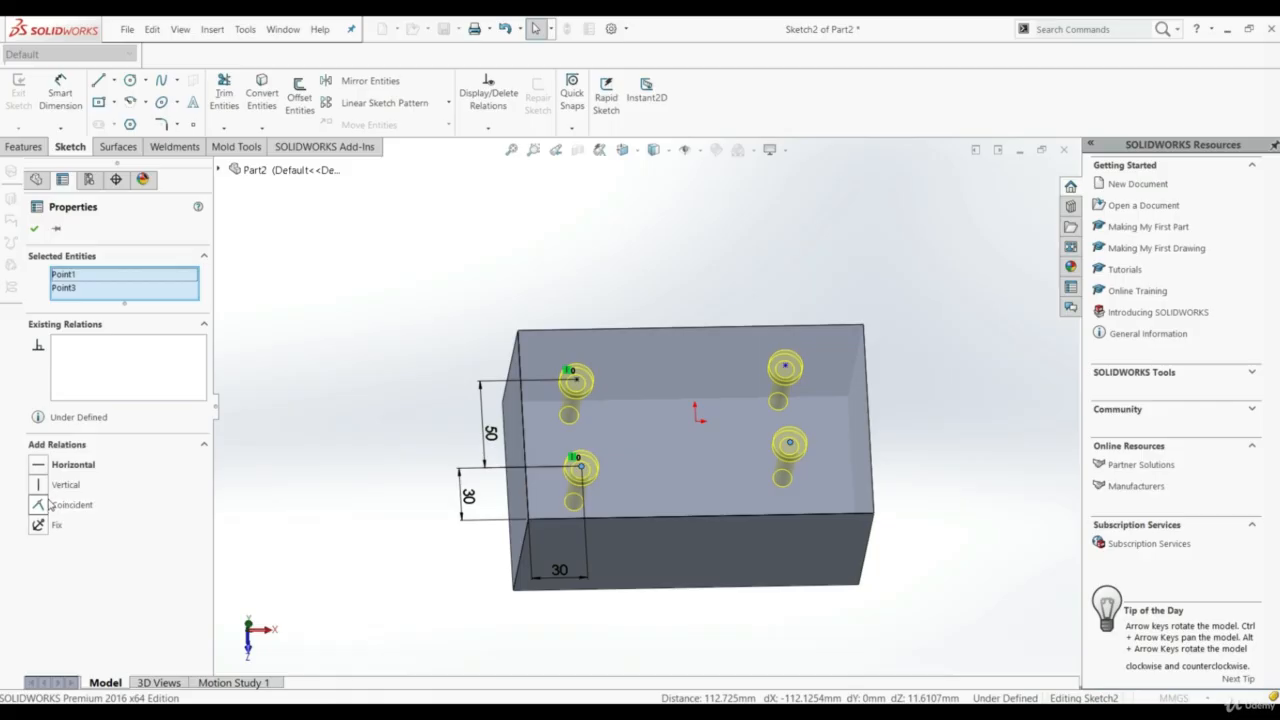
left_click(70, 464)
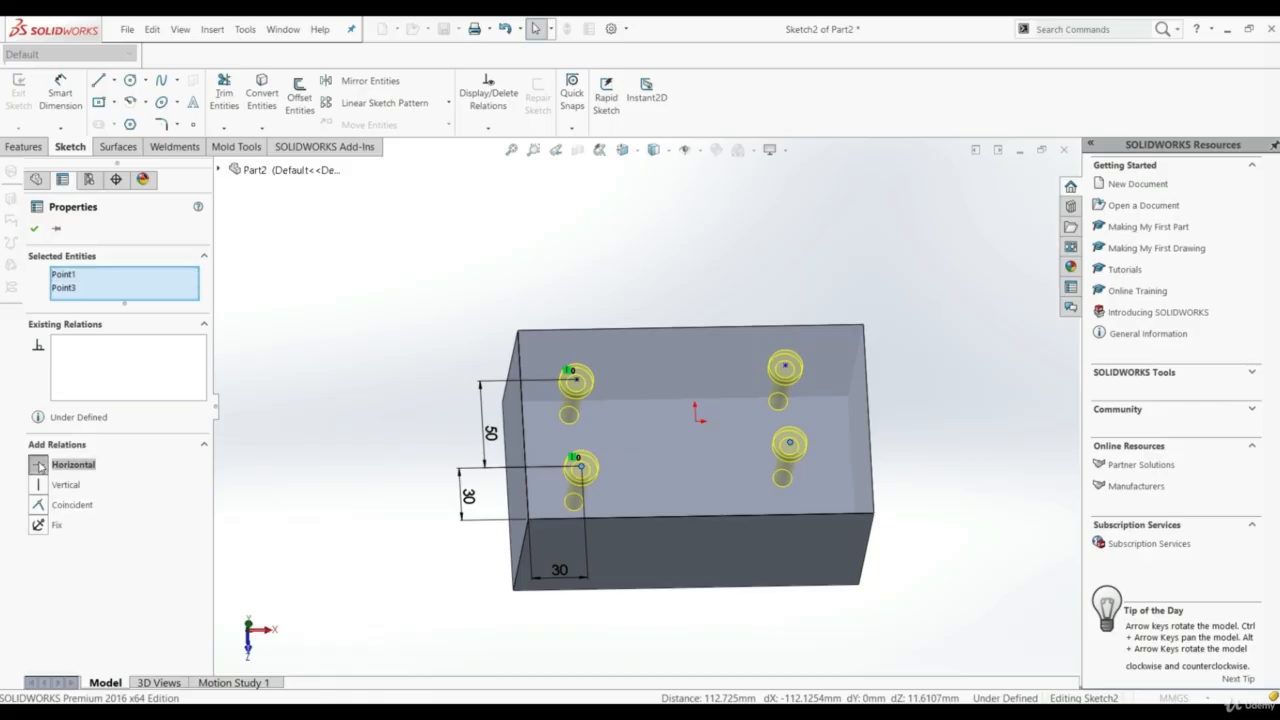
left_click(36, 229)
Align the front-right and rear-right hole centres with a Vertical relation
scroll(560, 390, "down", 4)
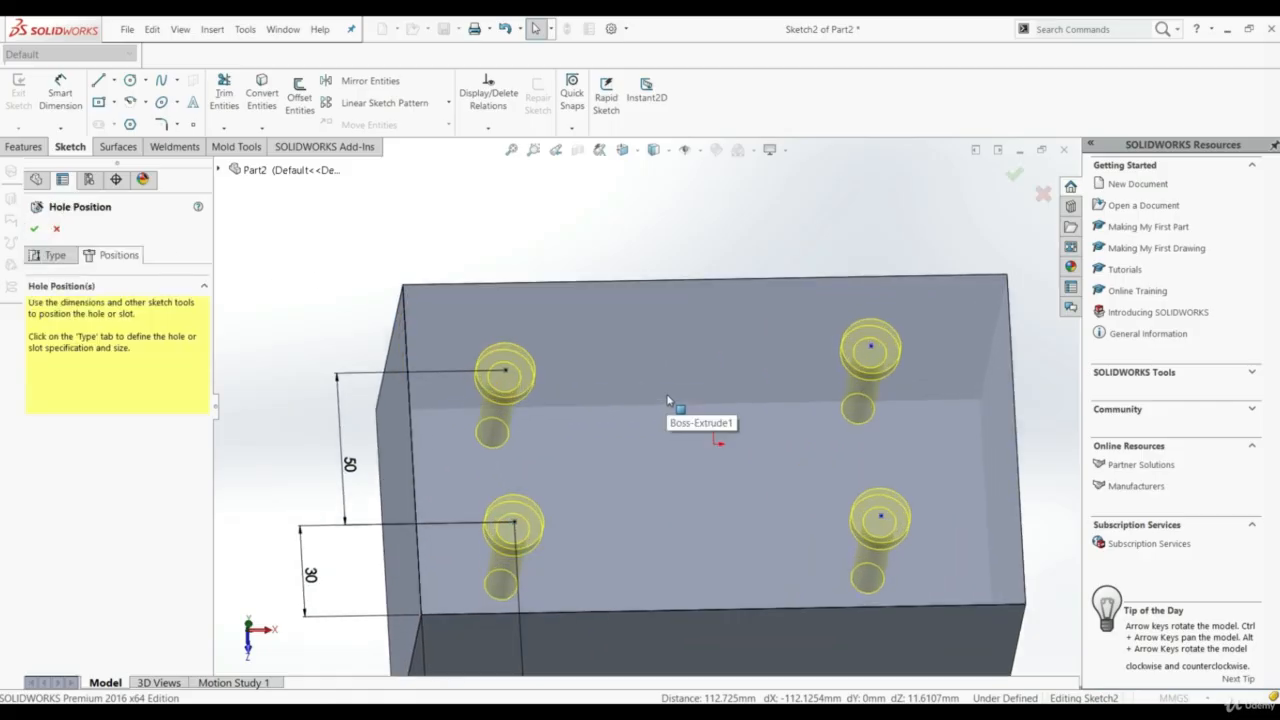
scroll(640, 450, "up", 2)
scroll(596, 425, "down", 1)
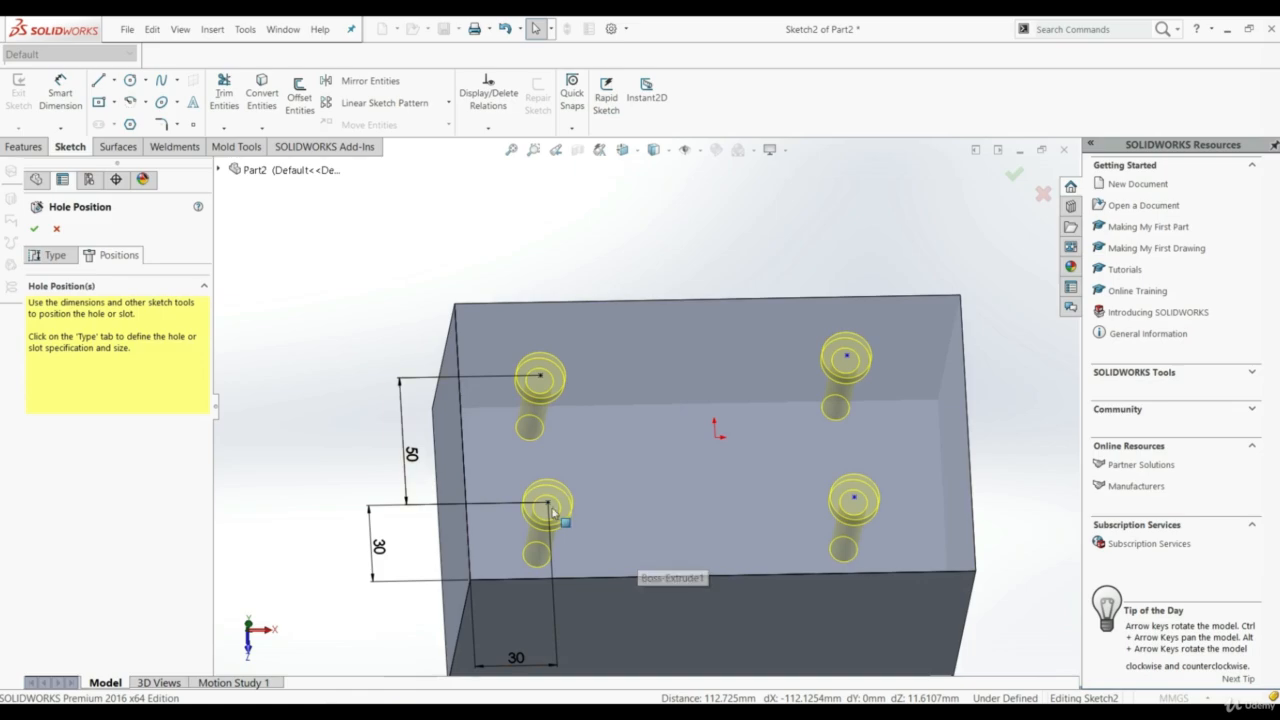
left_click(854, 497)
left_click(847, 356, "ctrl")
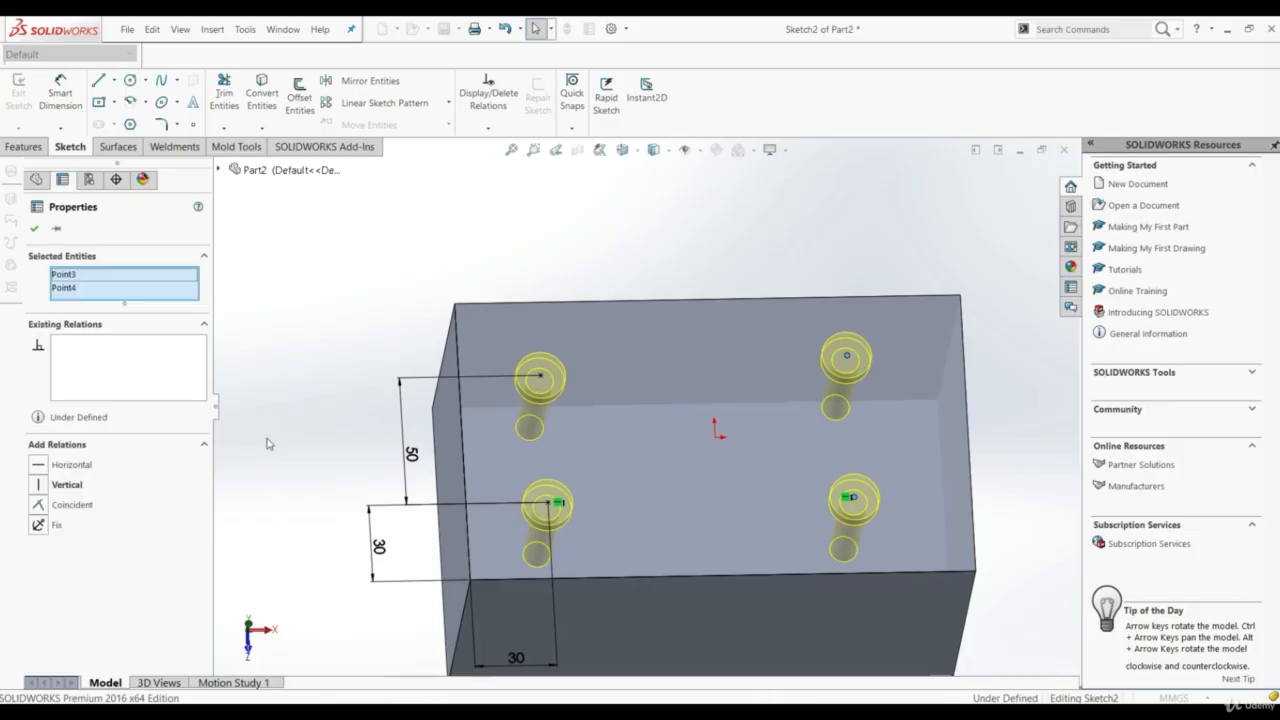
left_click(41, 485)
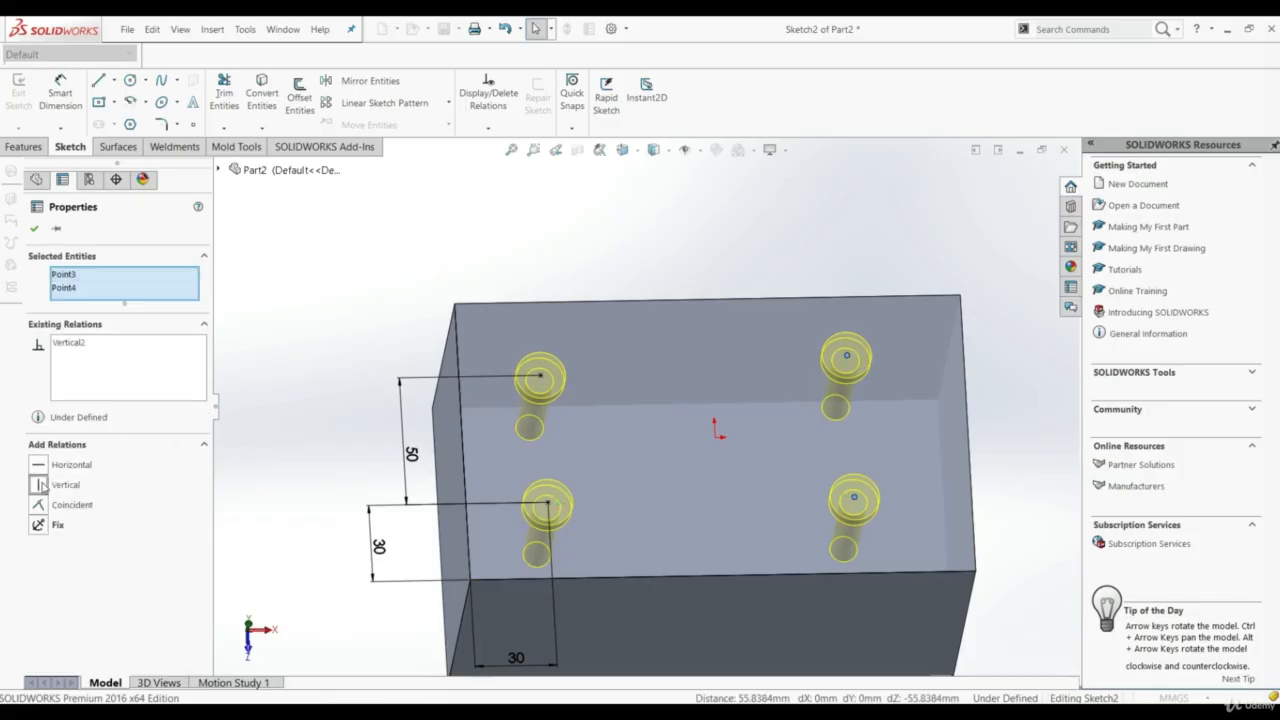
left_click(38, 231)
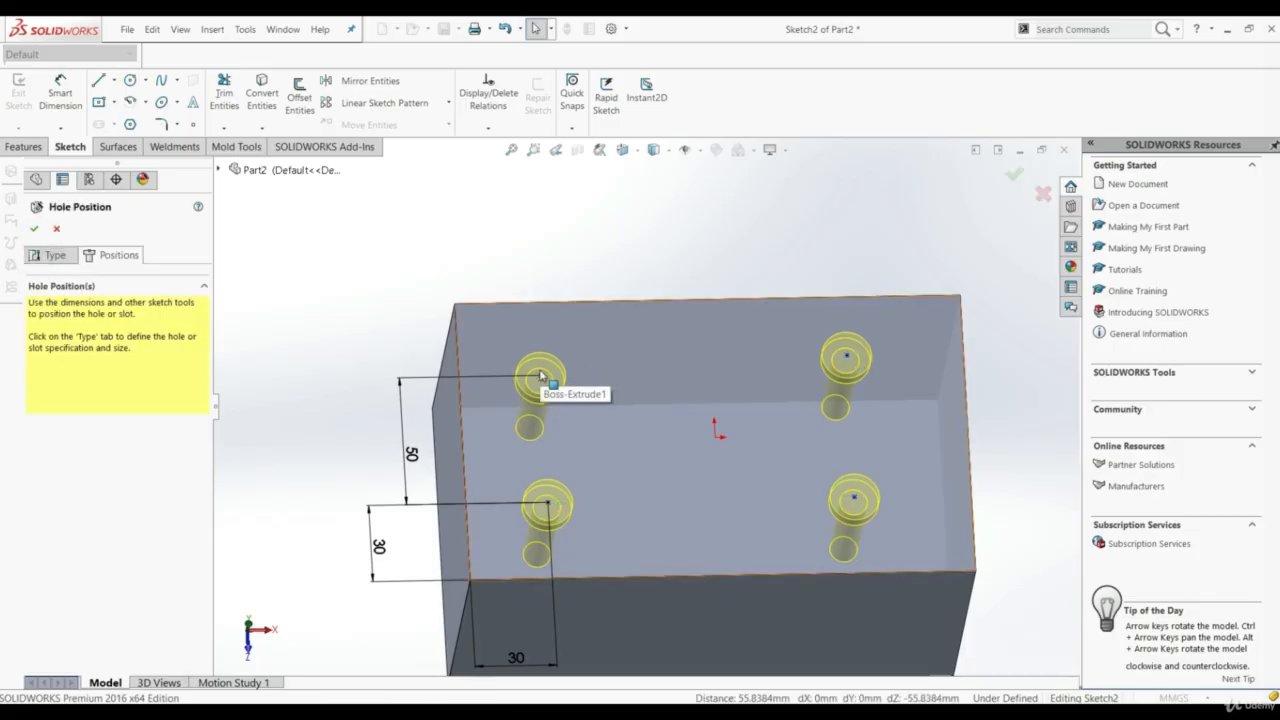
Align the rear-left and rear-right hole centres with a Horizontal relation
left_click(540, 378)
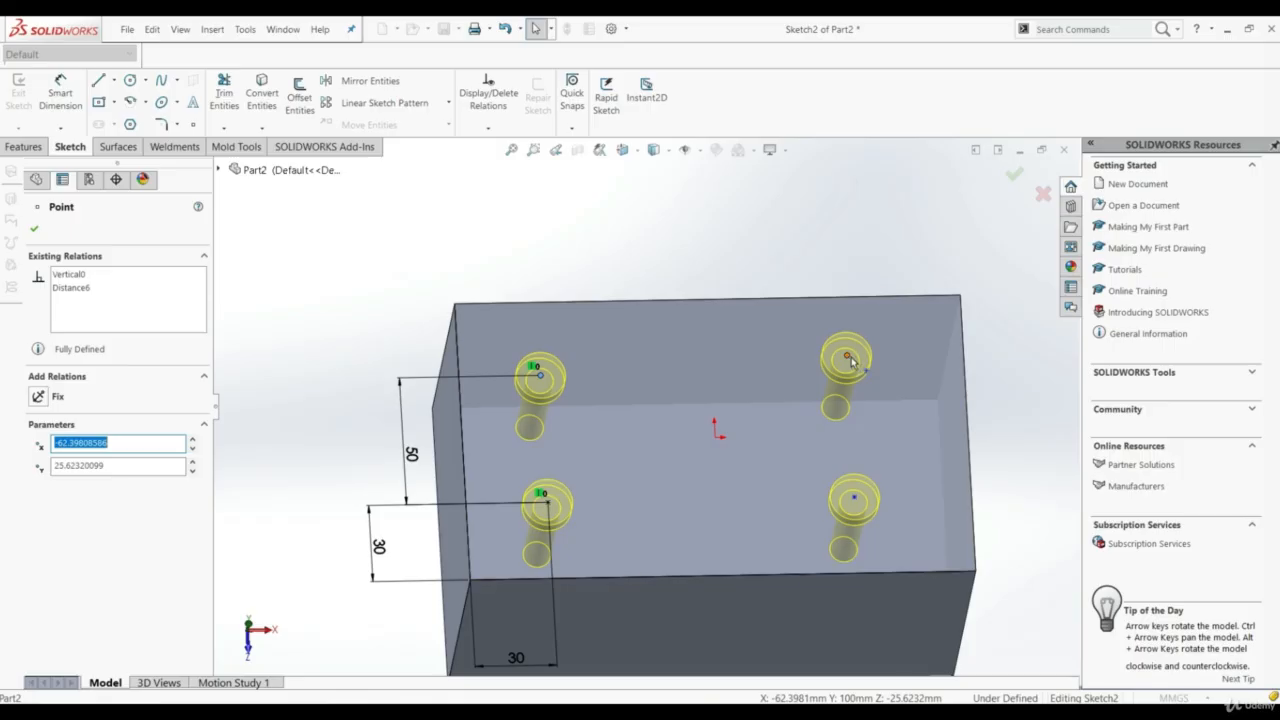
left_click(847, 356, "ctrl")
left_click(50, 466)
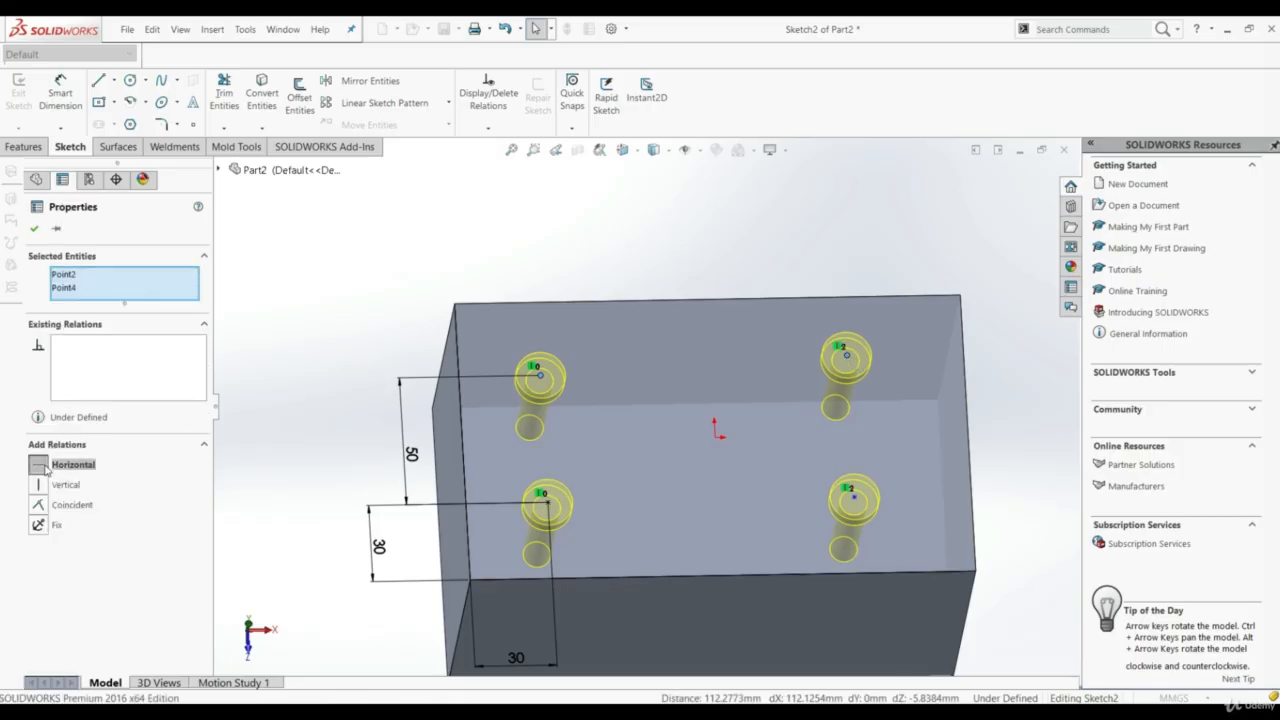
left_click(37, 231)
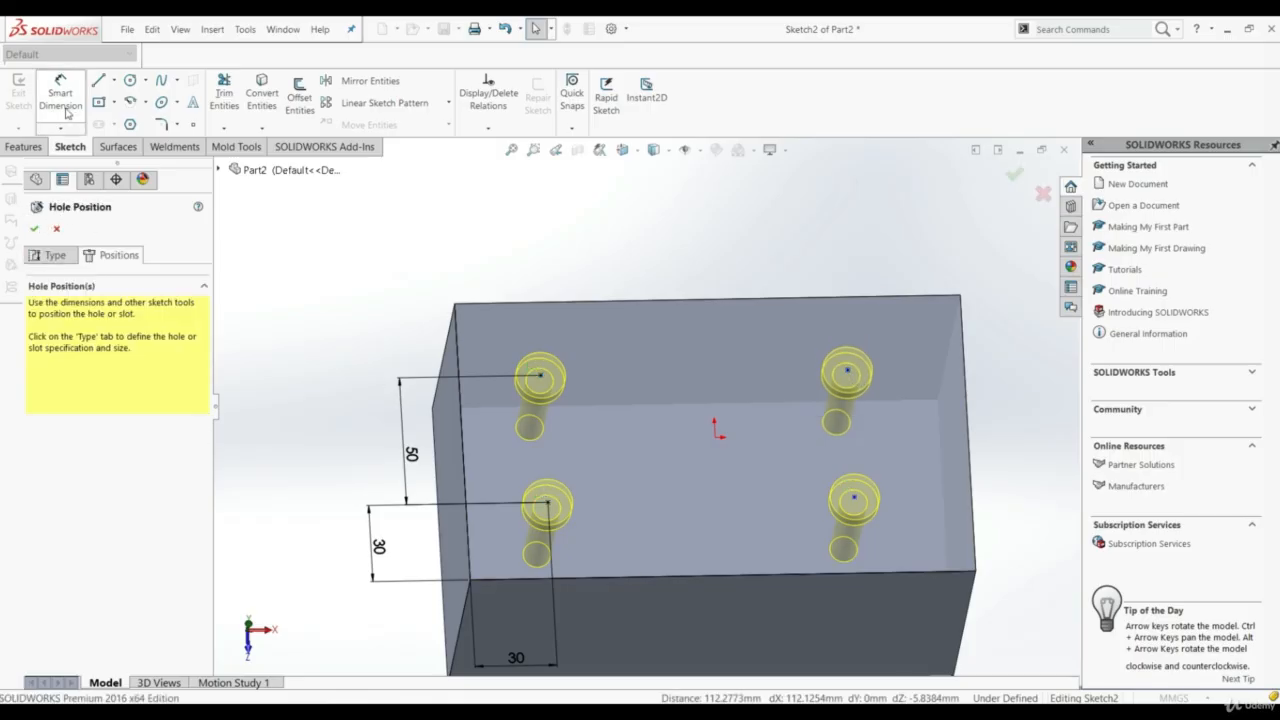
Dimension the spacing between the front-left and front-right hole centres as 110 mm and finish the counterbore hole feature
left_click(61, 100)
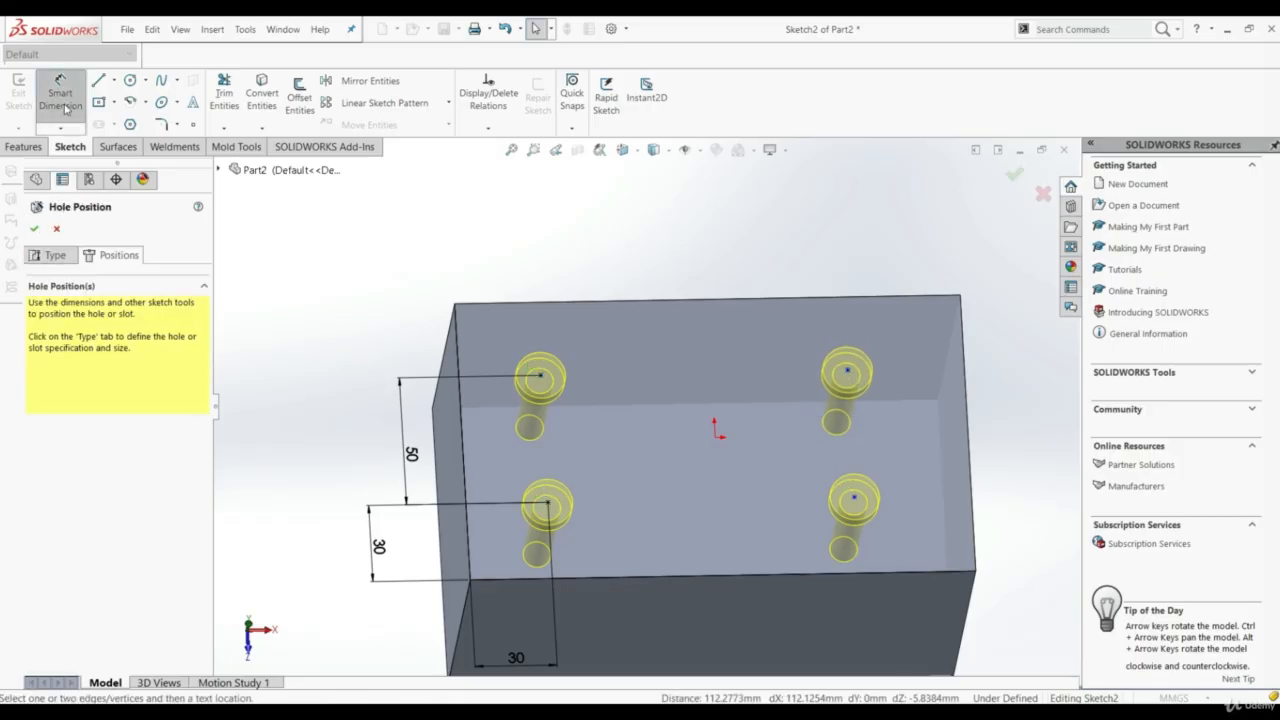
left_click(854, 499)
left_click(549, 505)
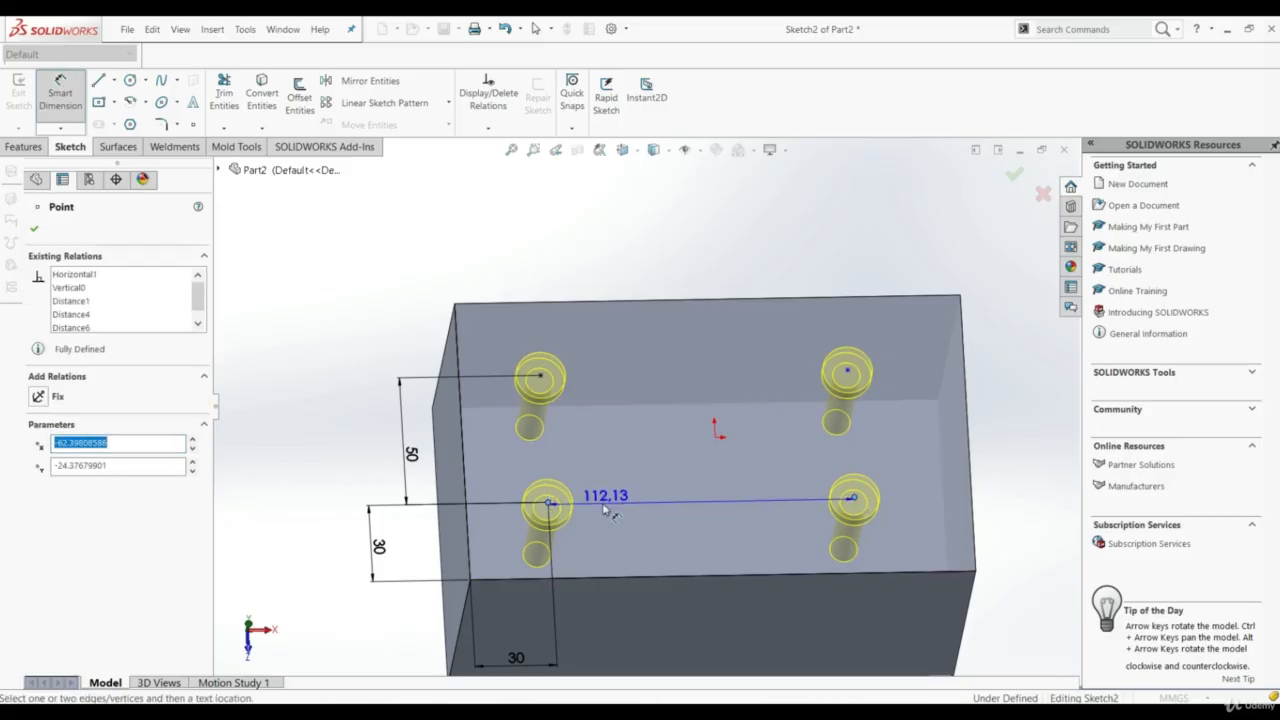
left_click(690, 498)
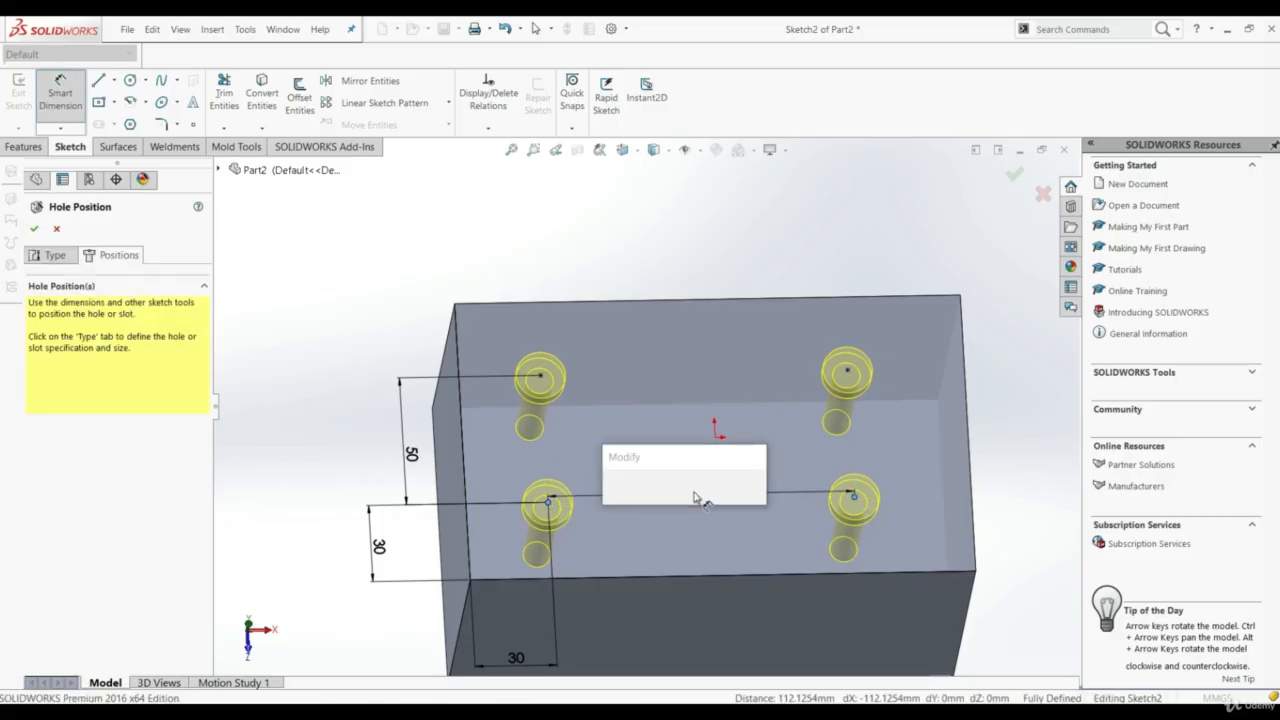
type("110")
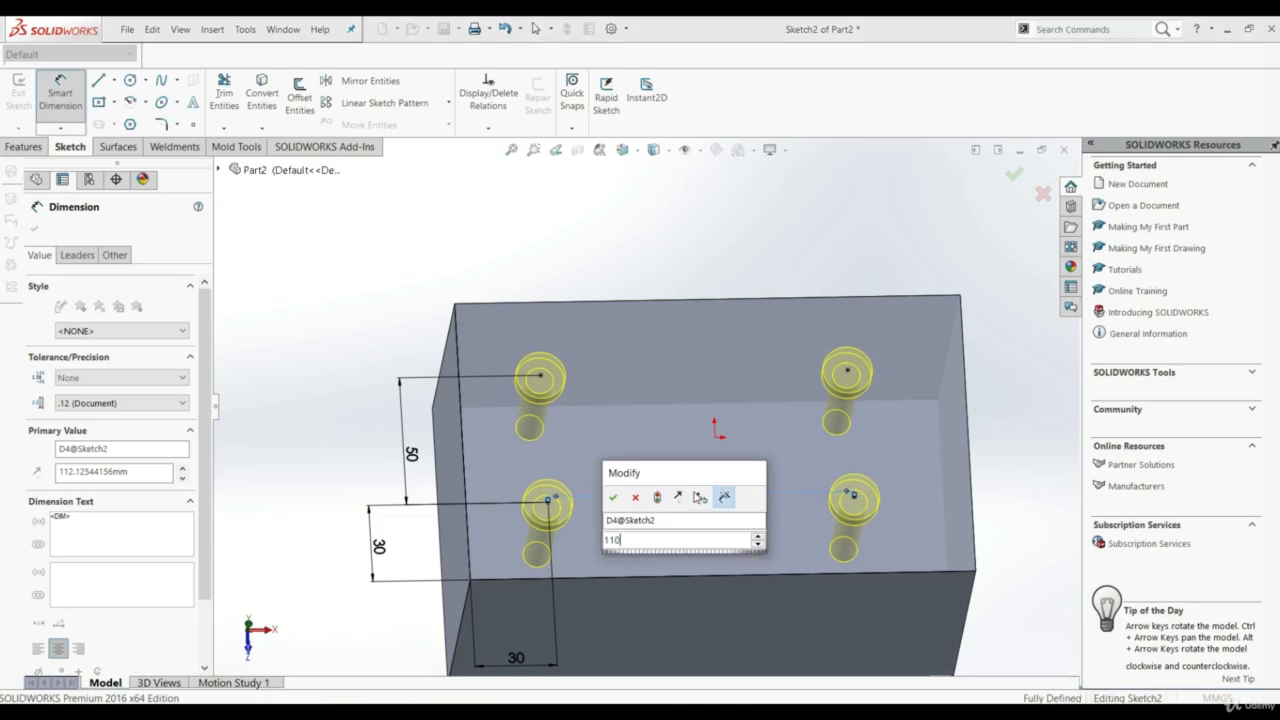
key("Return")
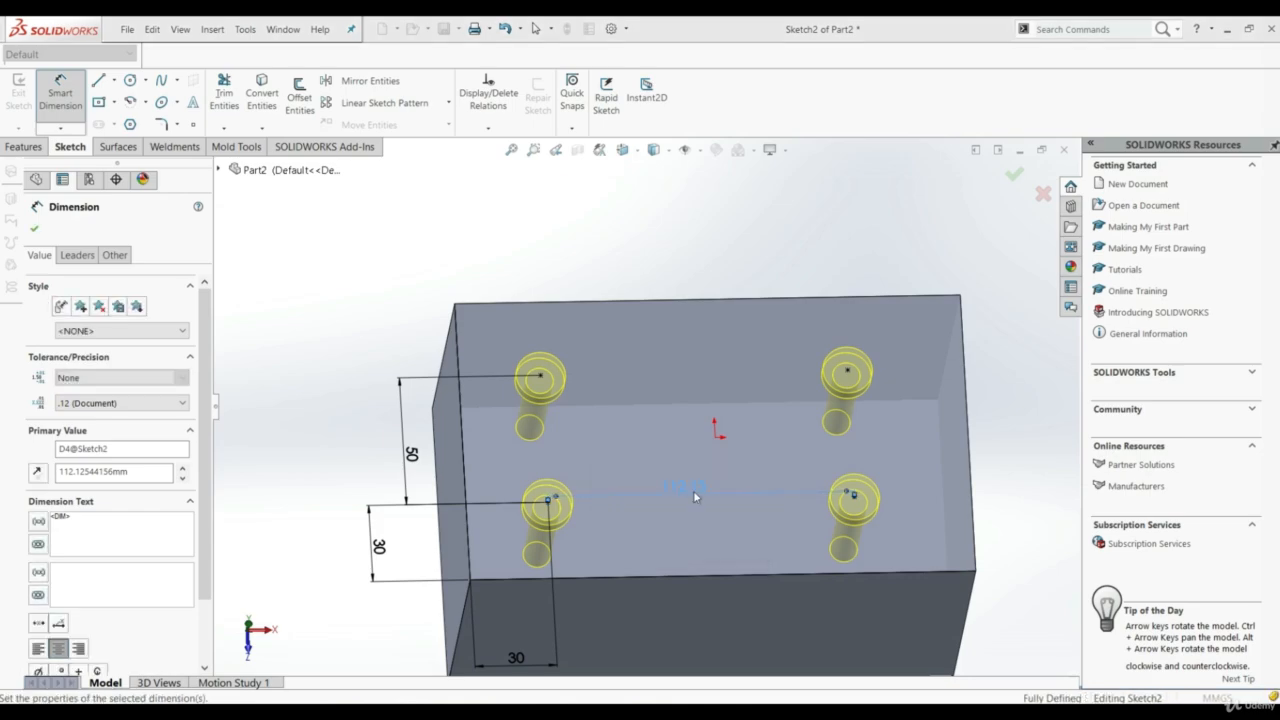
left_click(35, 231)
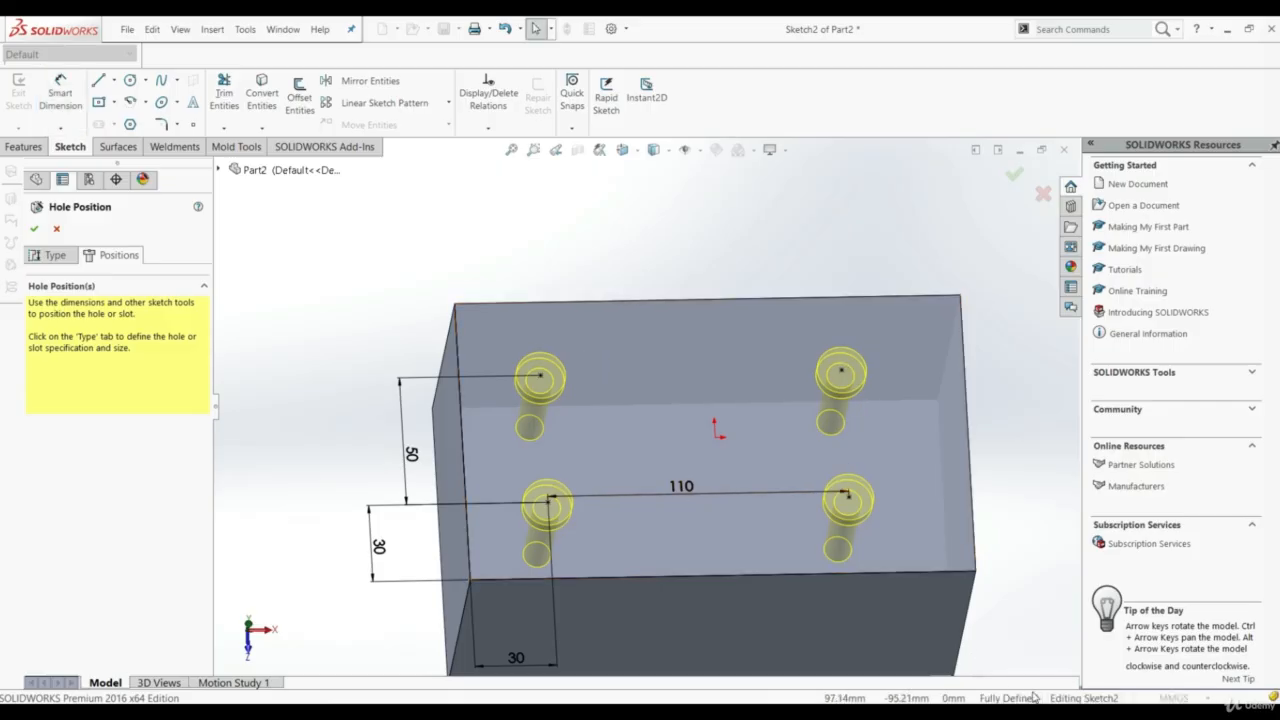
left_click(37, 230)
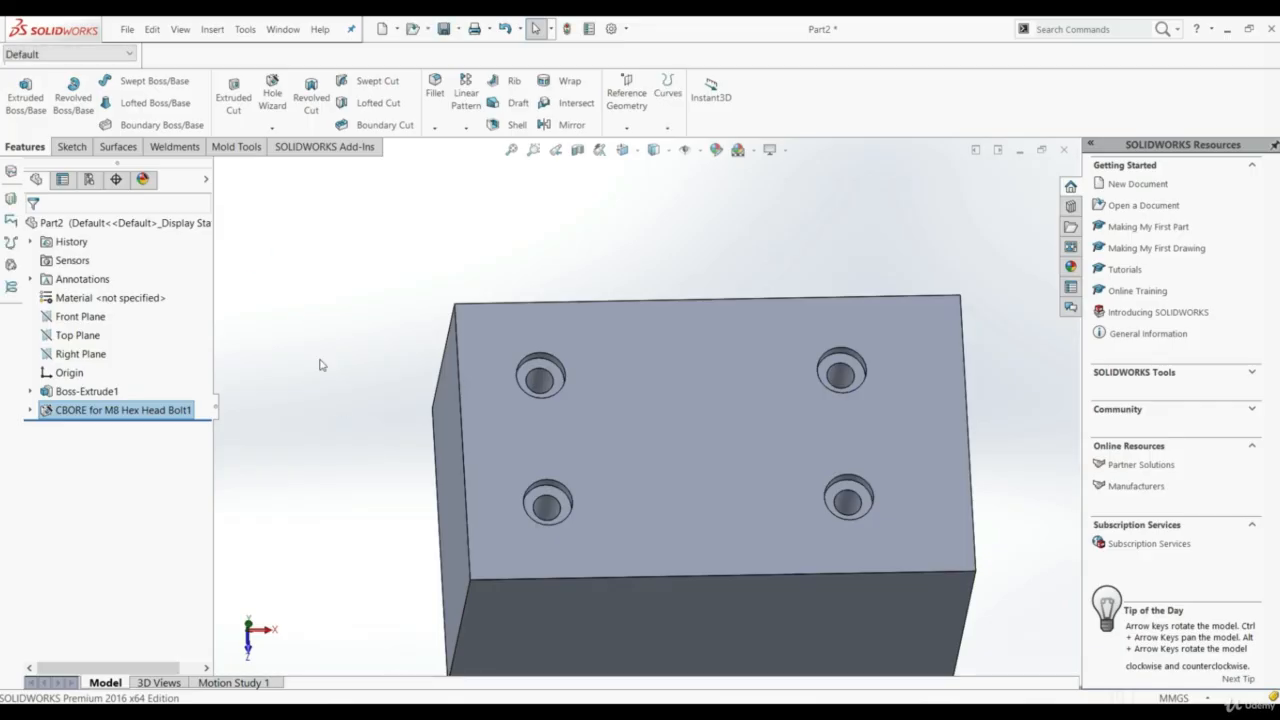
Examine the hole profiles in a section view on the Front Plane offset by -25 mm, and close it without keeping the section
middle_click_drag(357, 457, 403, 376)
key("f")
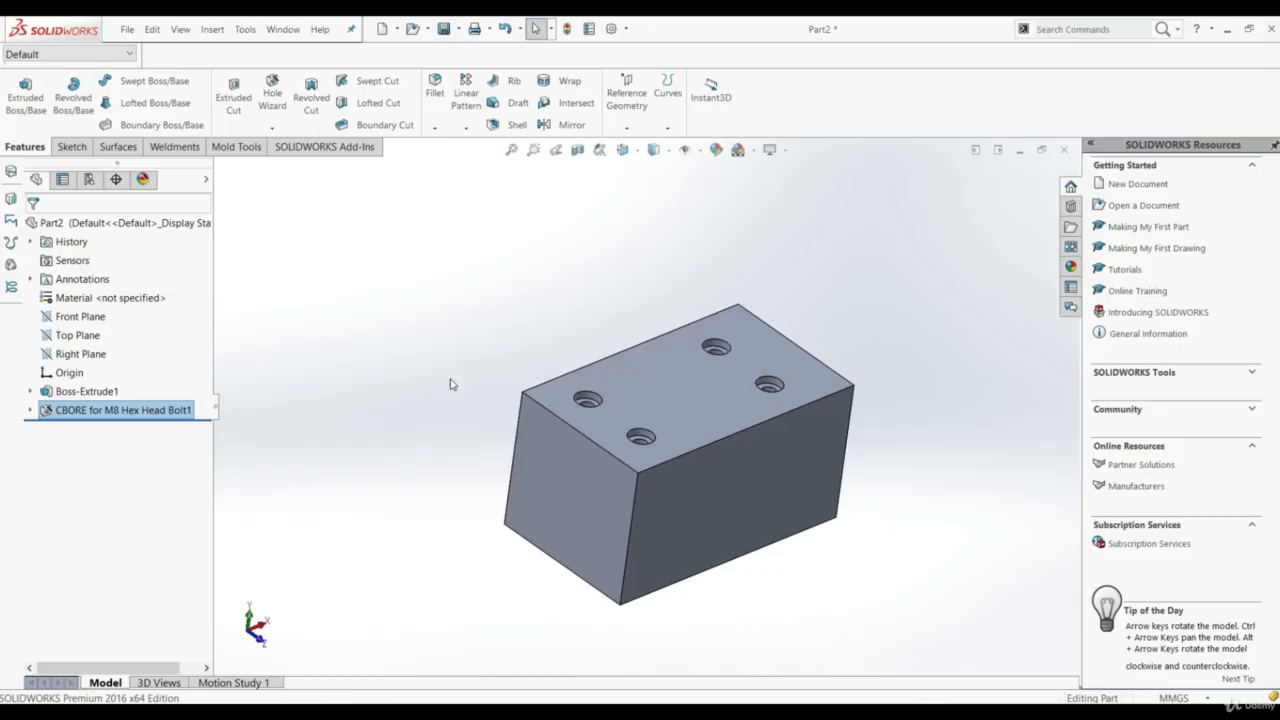
left_click(578, 150)
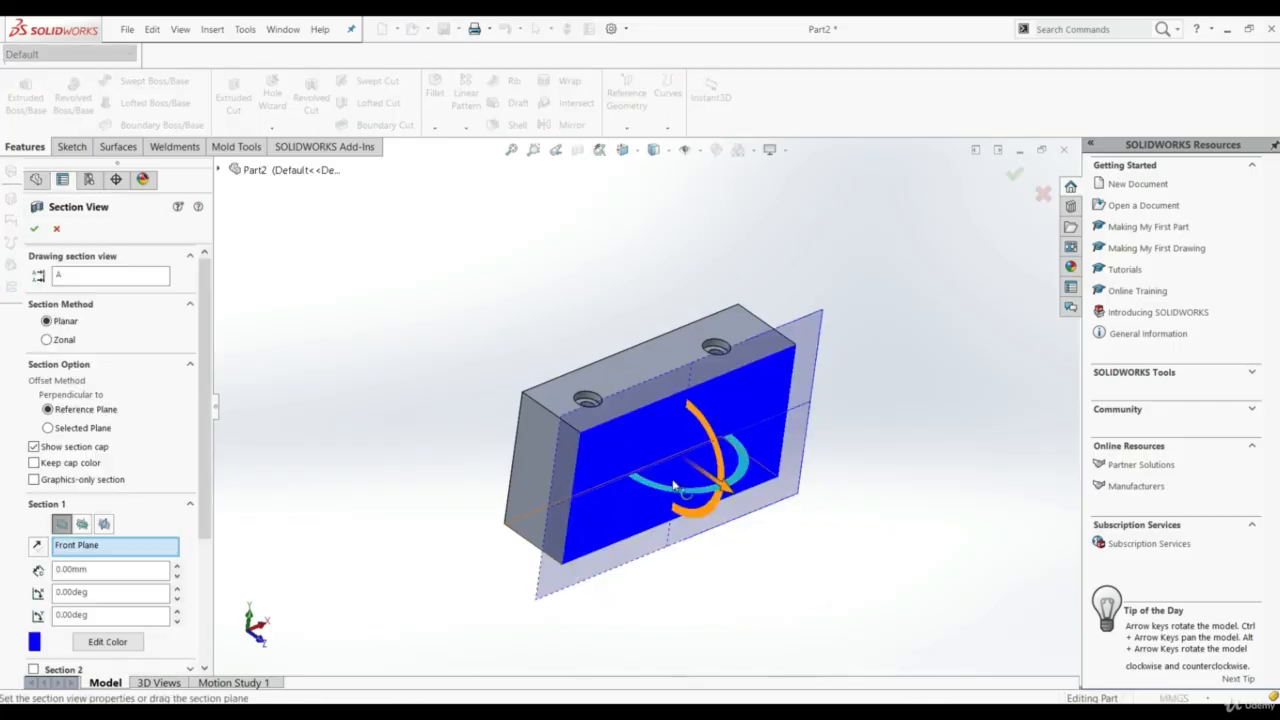
left_click_drag(737, 497, 712, 477)
middle_click_drag(706, 474, 651, 443)
scroll(646, 411, "down", 4)
scroll(503, 480, "down", 3)
scroll(551, 514, "up", 3)
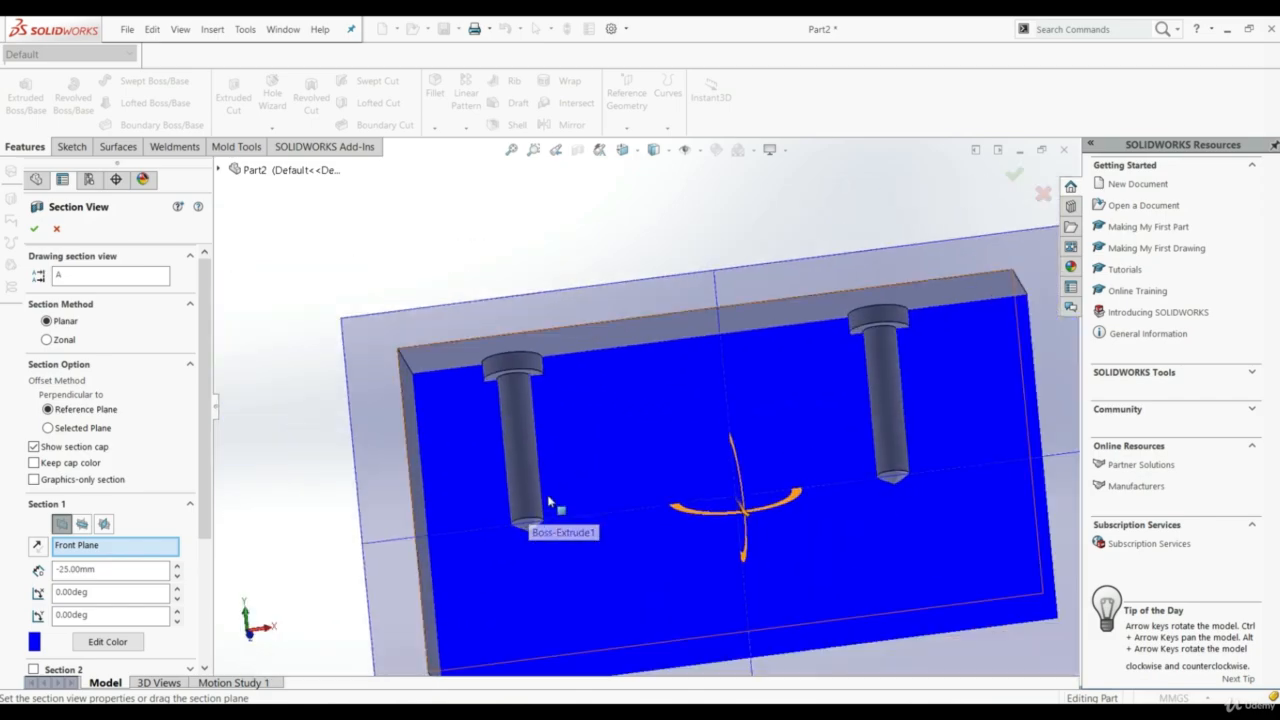
scroll(580, 508, "down", 4)
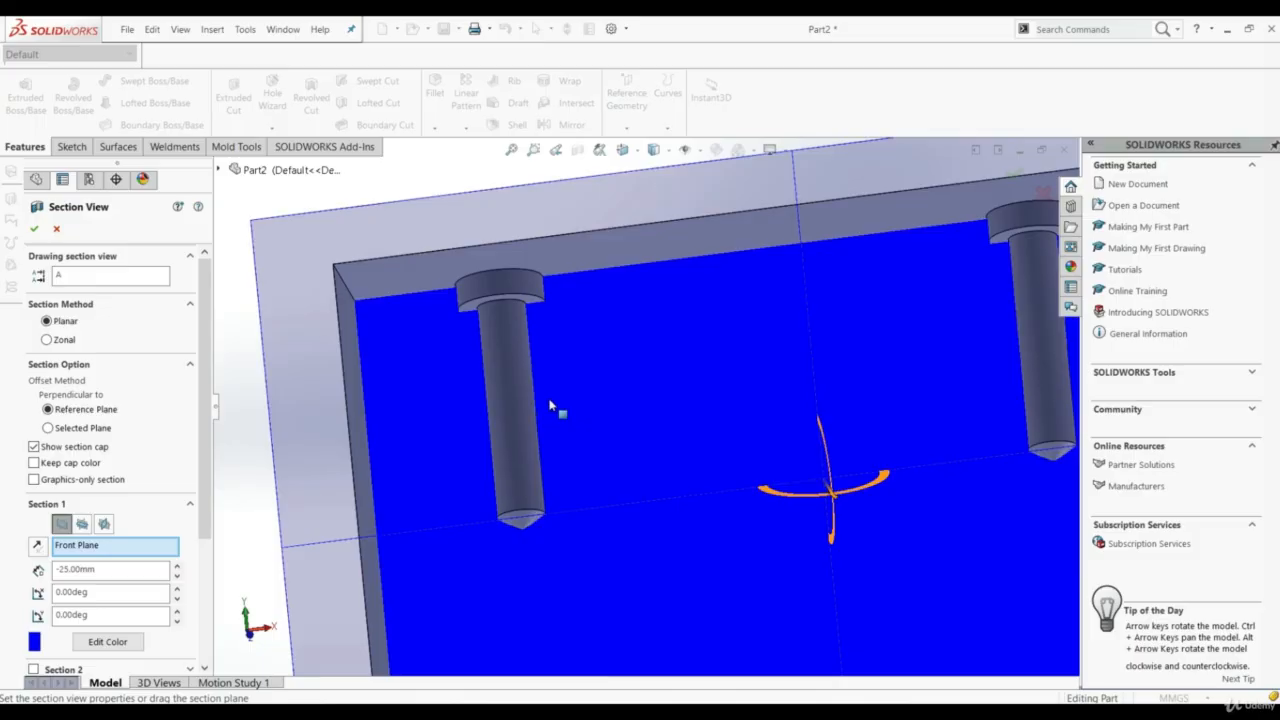
scroll(760, 410, "up", 5)
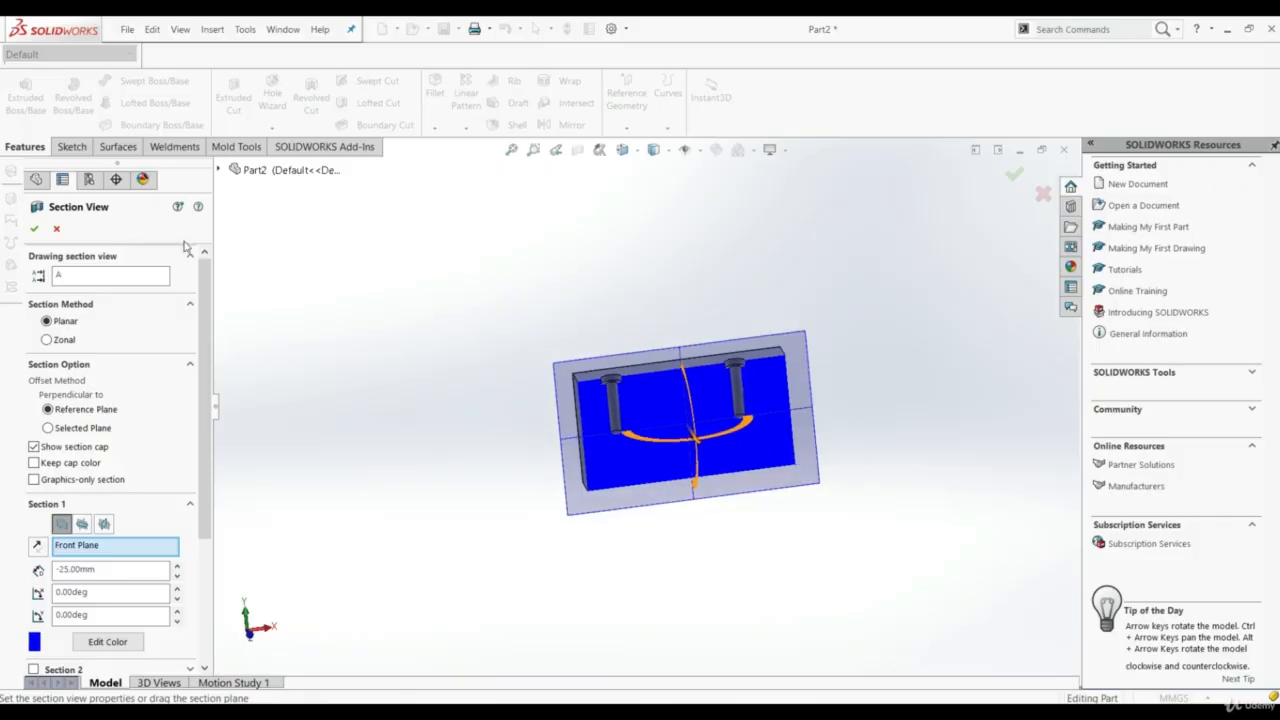
left_click(57, 231)
key("f")
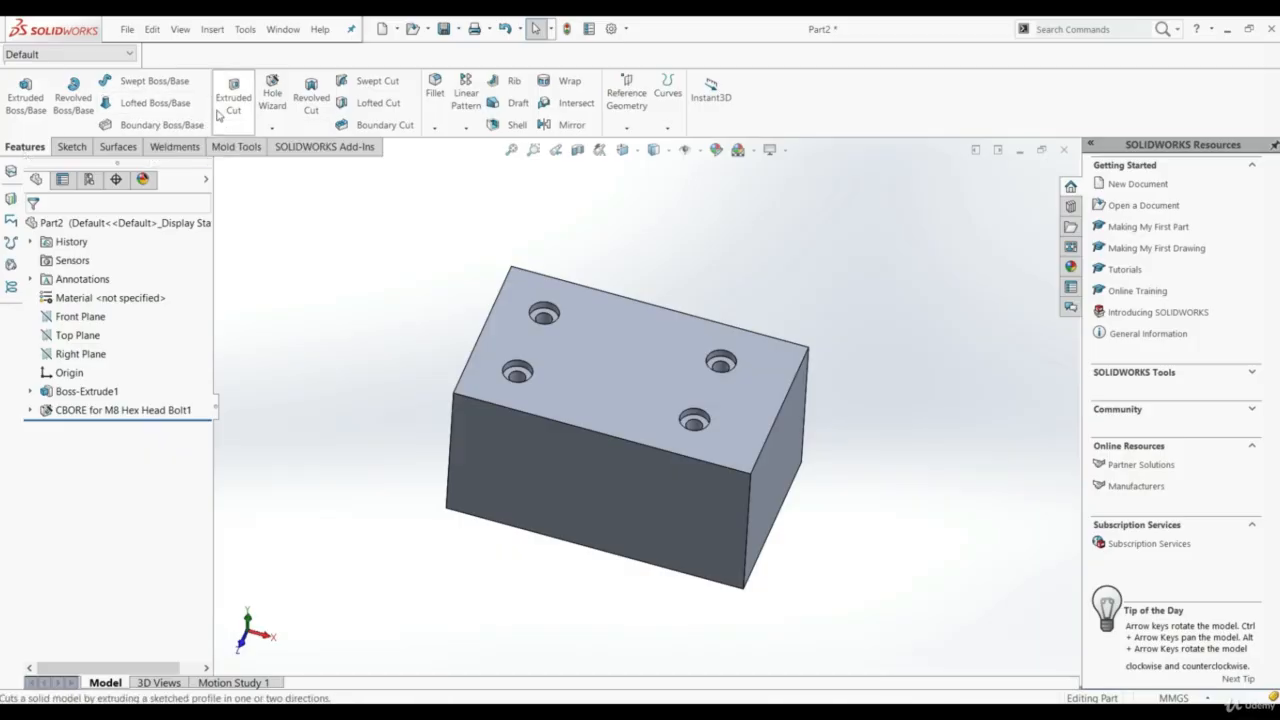
Start another M8 ISO counterbore feature with the Hole Wizard using a 3D sketch, placing one hole on the front face and one on the top face
left_click(273, 96)
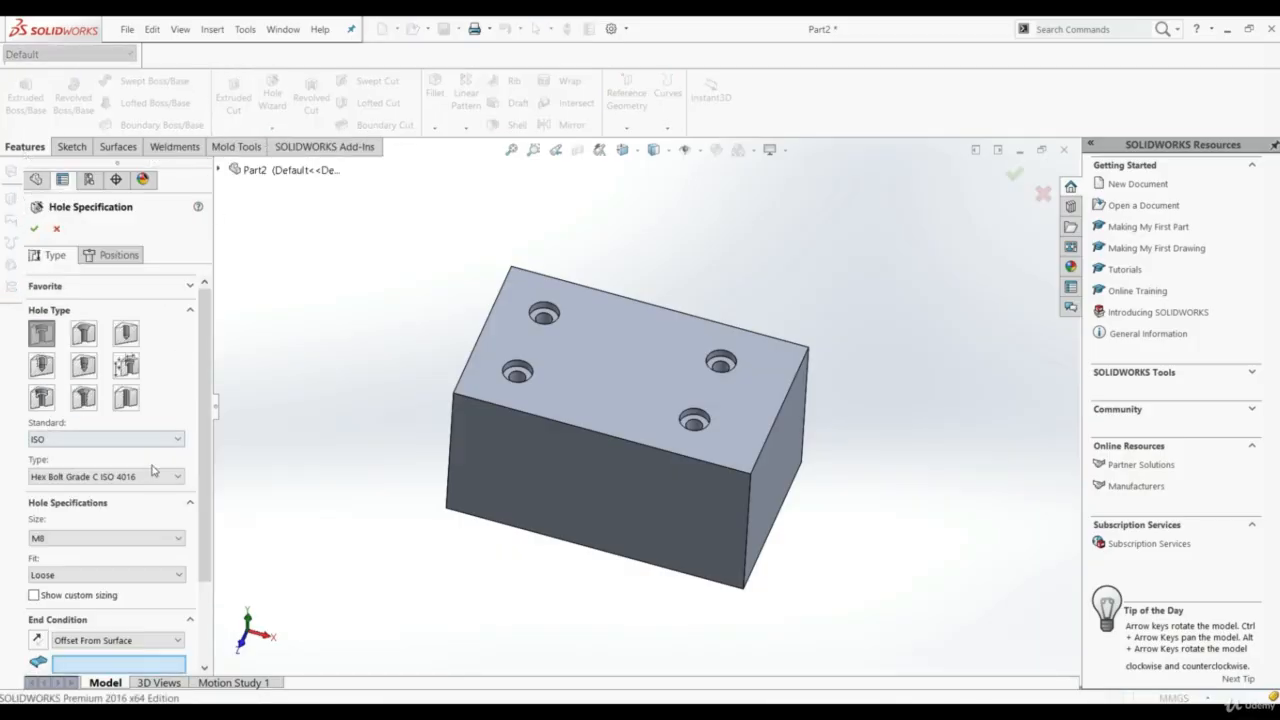
left_click(107, 256)
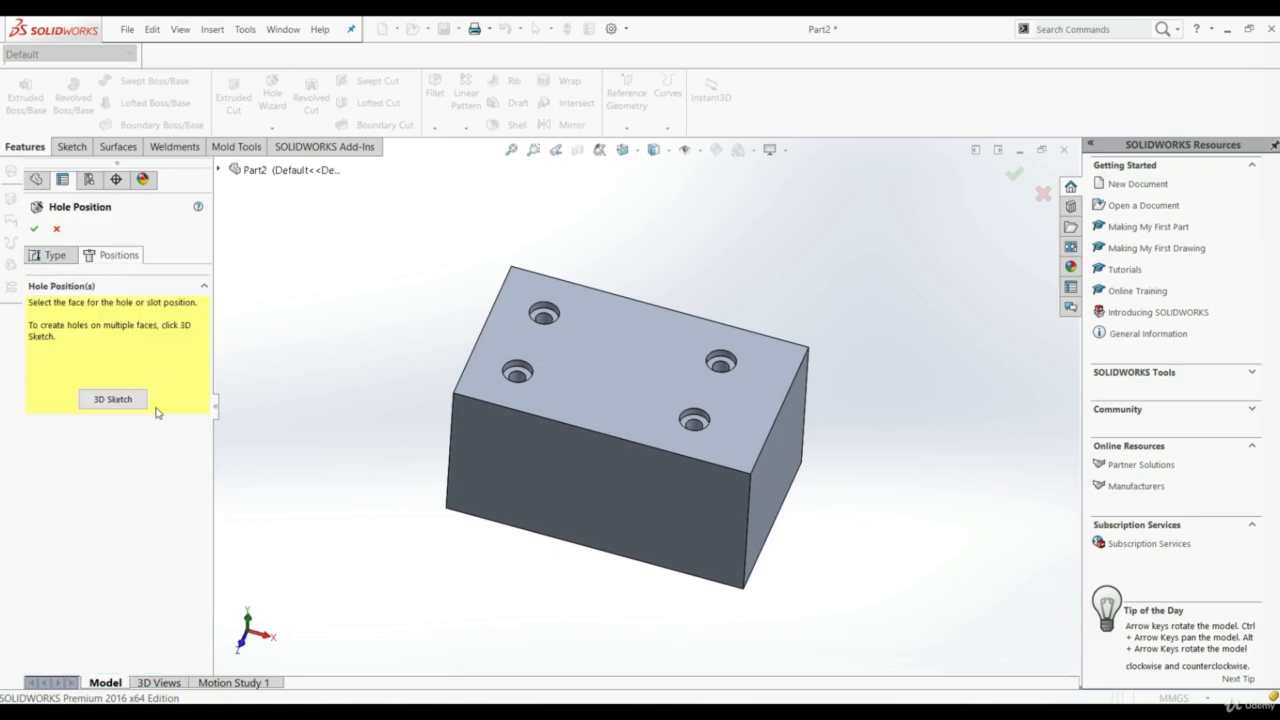
left_click(106, 401)
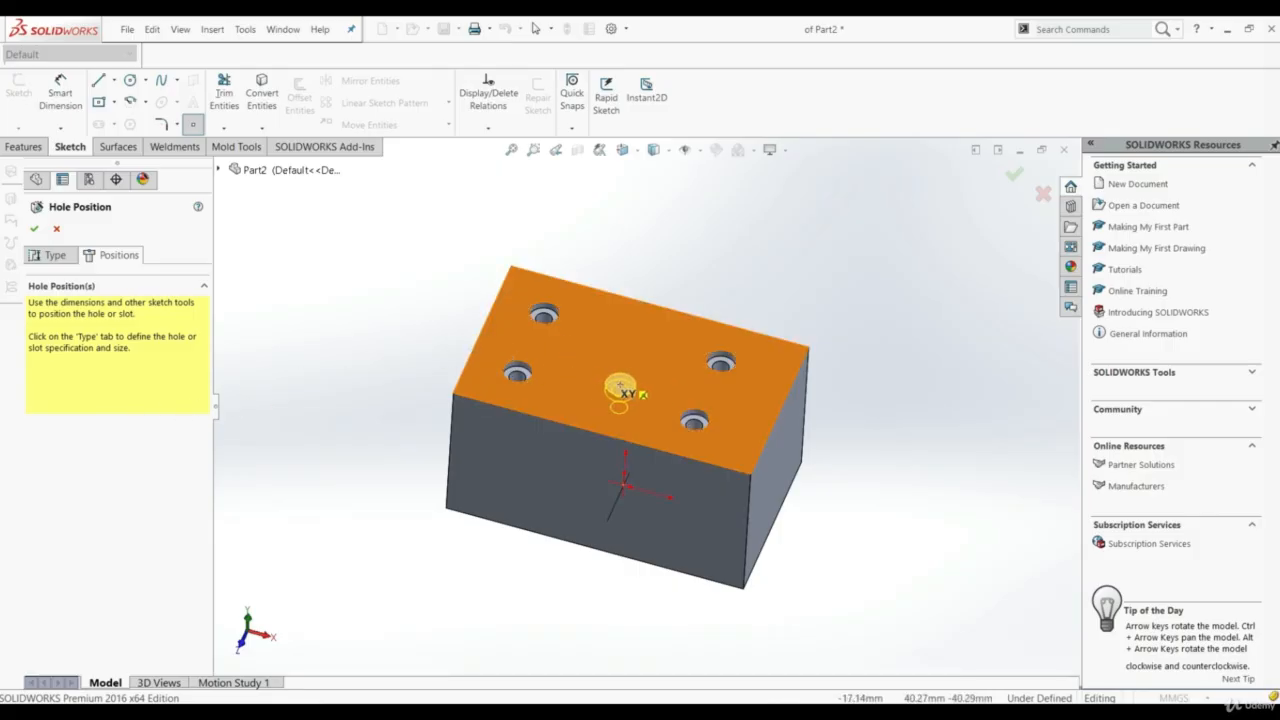
middle_click_drag(609, 382, 598, 343)
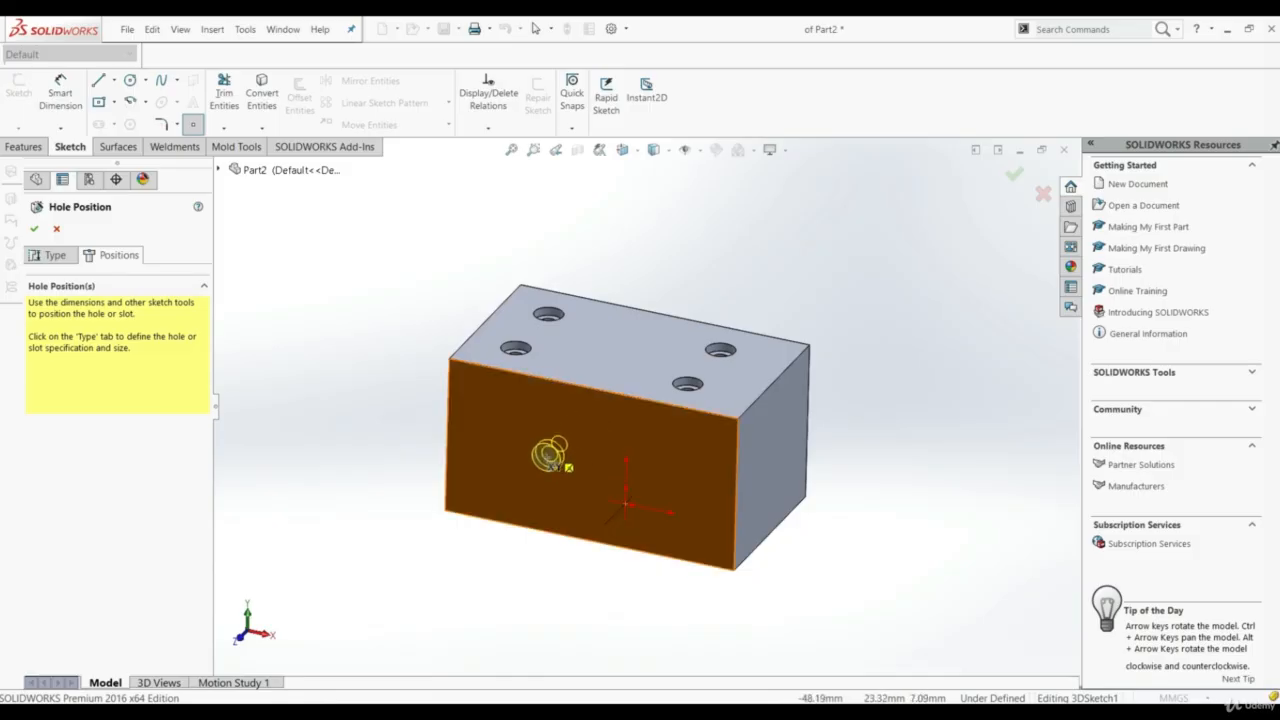
left_click(580, 460)
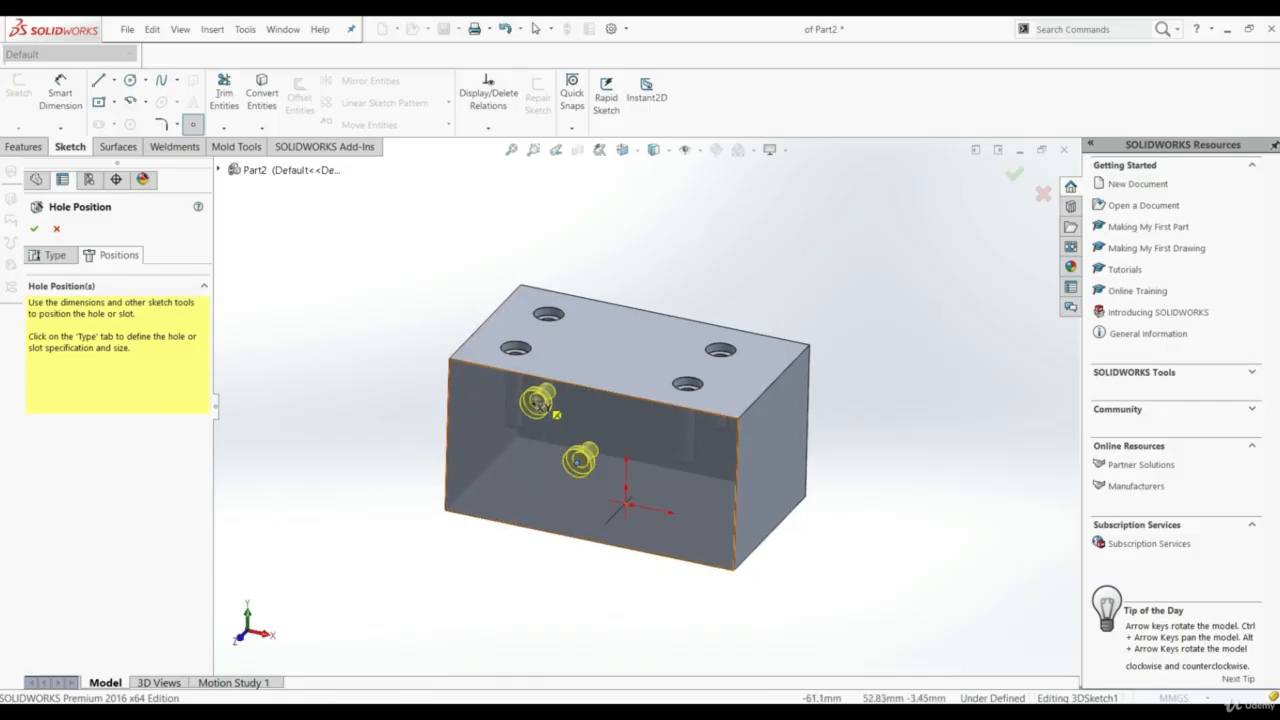
left_click(615, 345)
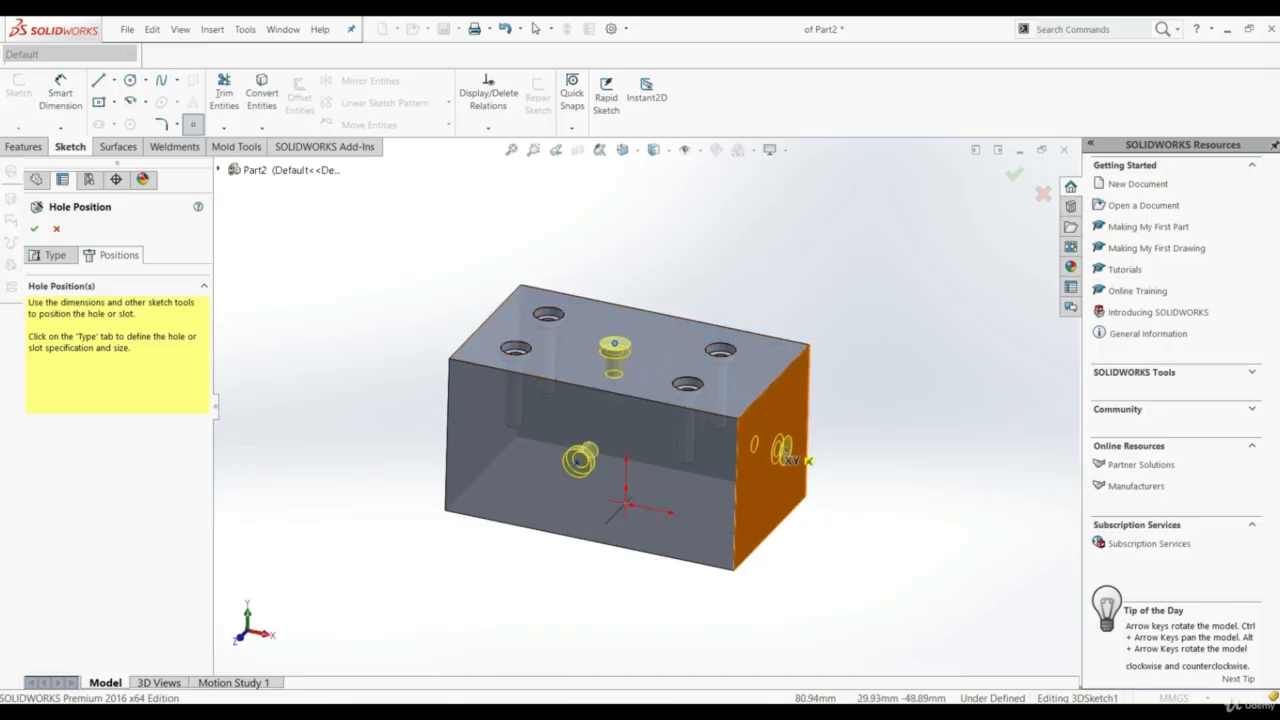
Place one more counterbore hole on each of the block's right, bottom and back faces
mouse_move(805, 447)
middle_mouse_down()
mouse_move(682, 446)
mouse_move(455, 322)
mouse_move(530, 352)
mouse_move(545, 427)
mouse_move(645, 492)
middle_mouse_up()
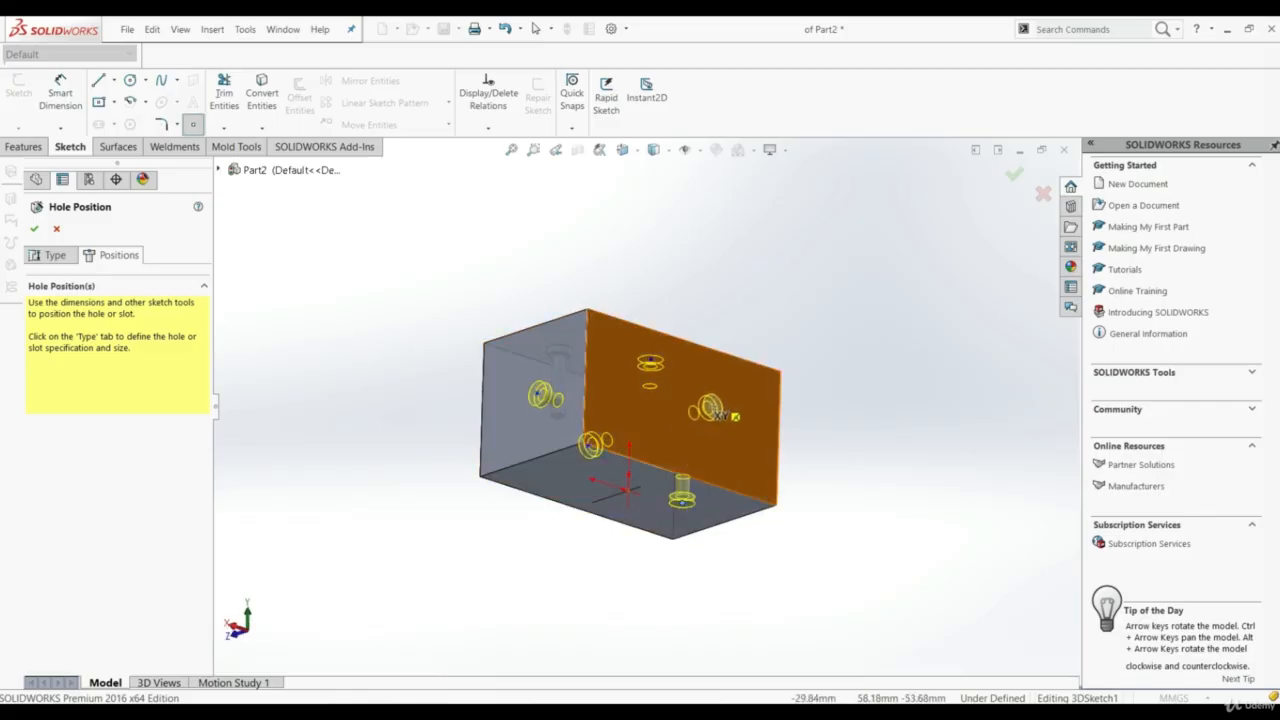
left_click(710, 408)
middle_click_drag(549, 341, 459, 504)
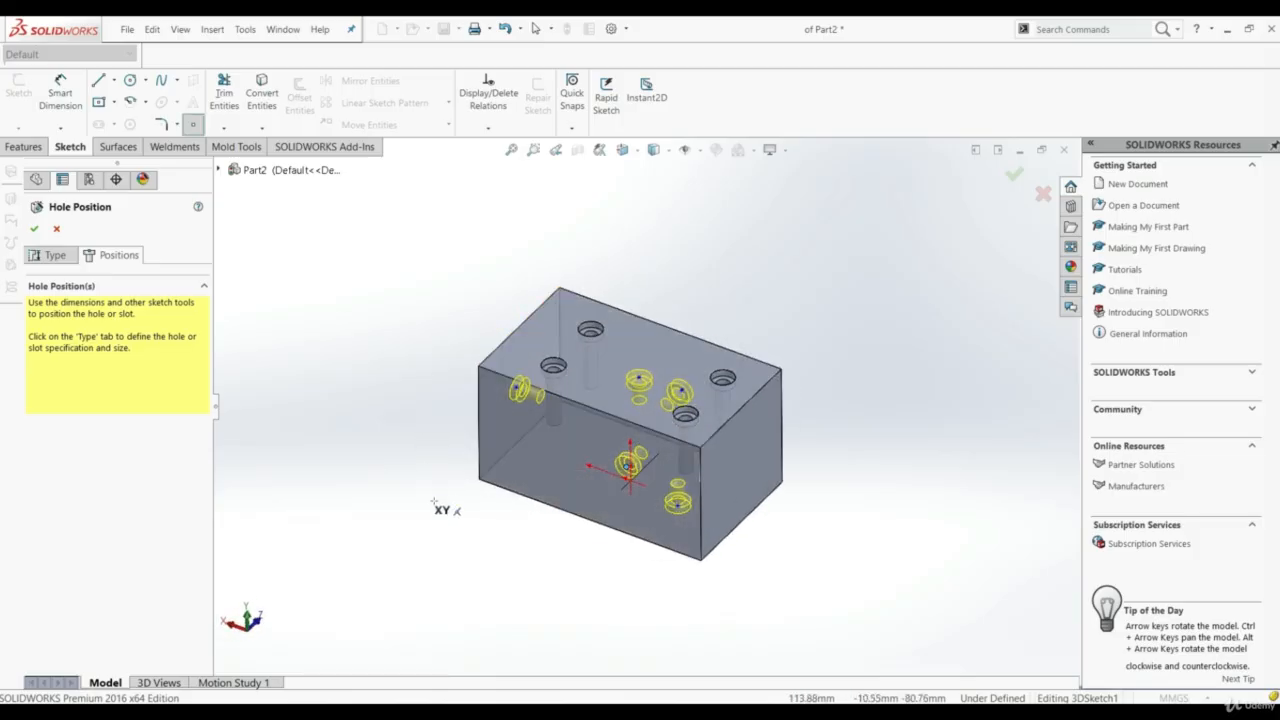
Change the holes' end condition from Offset From Surface to Blind and create the multi-face counterbore feature
left_click(37, 229)
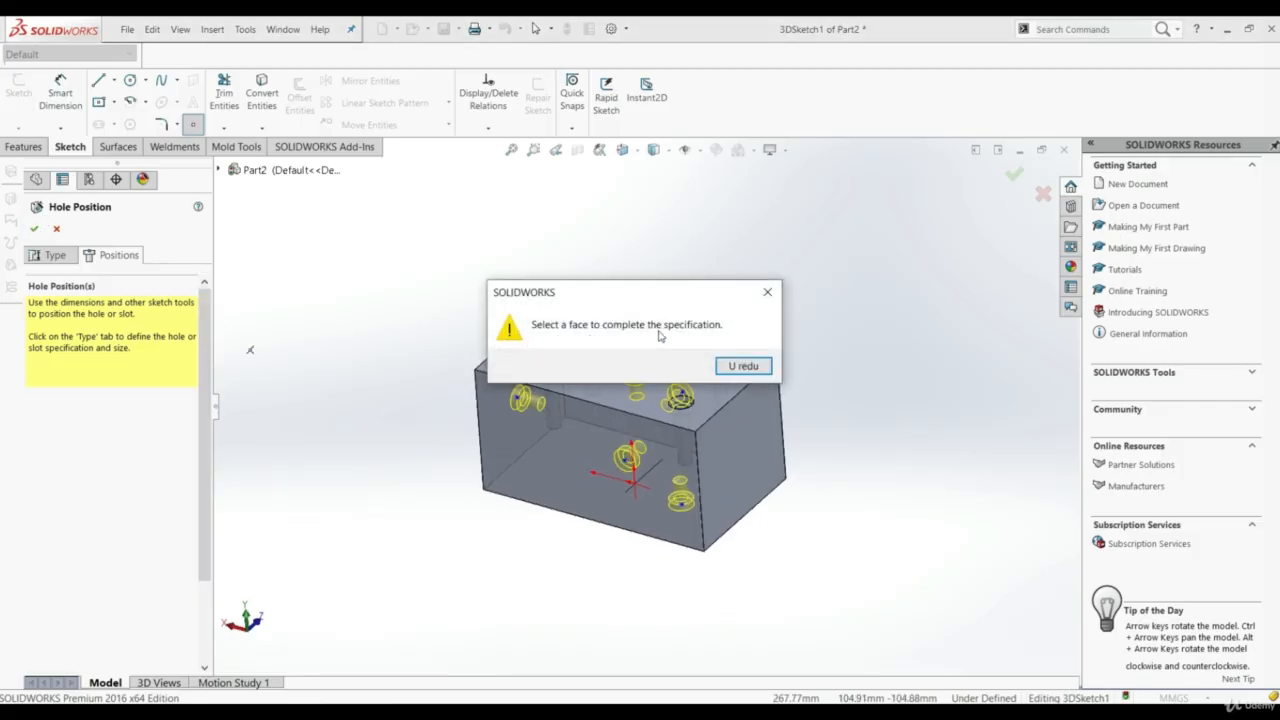
left_click(743, 366)
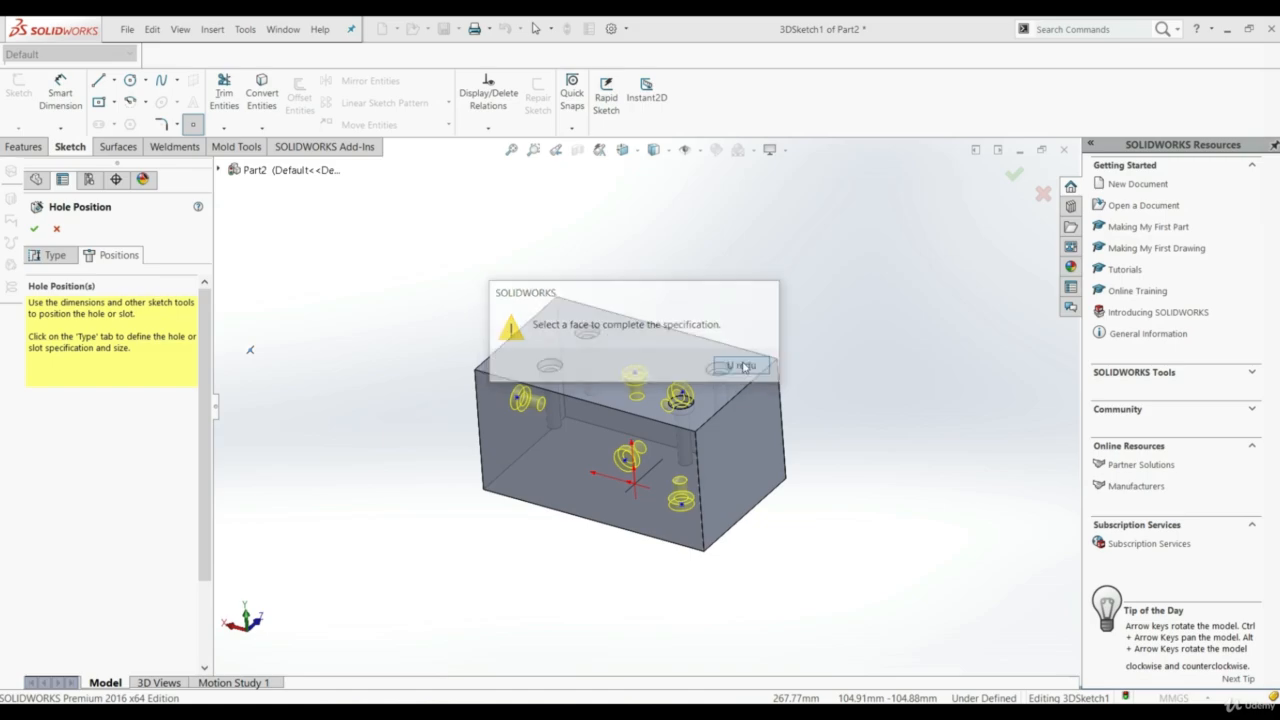
left_click(50, 255)
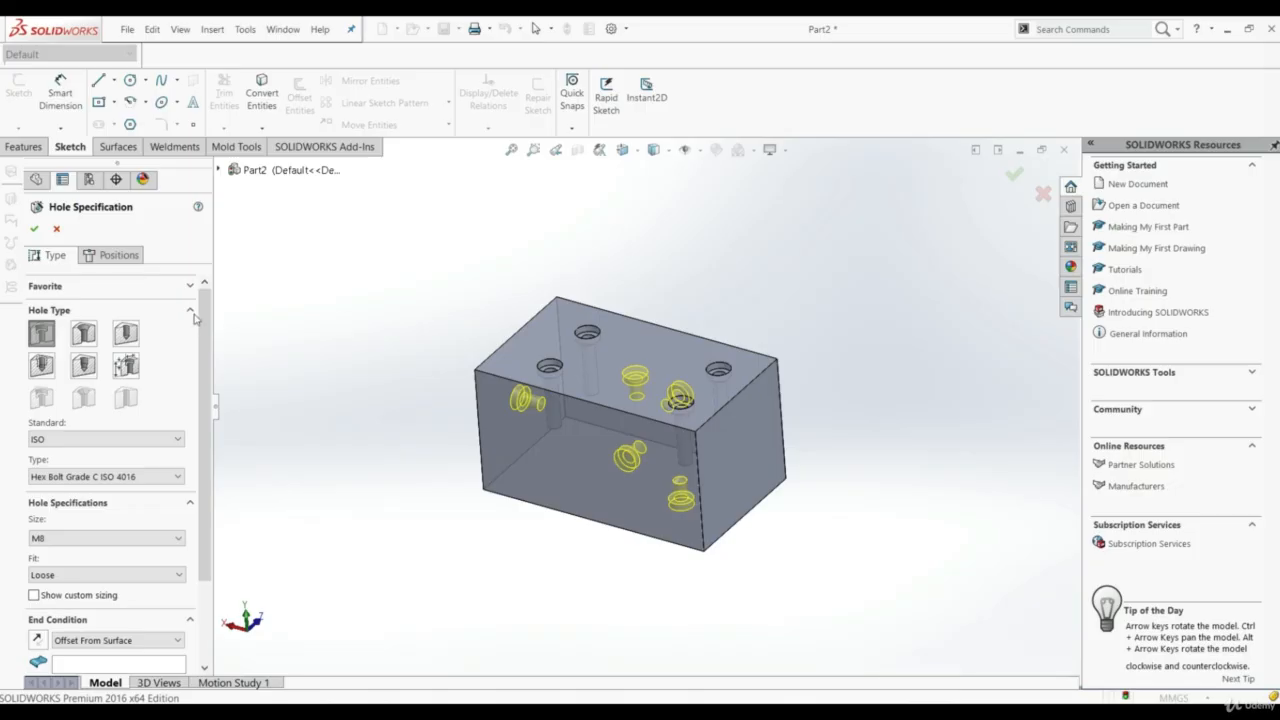
scroll(198, 330, "down", 3)
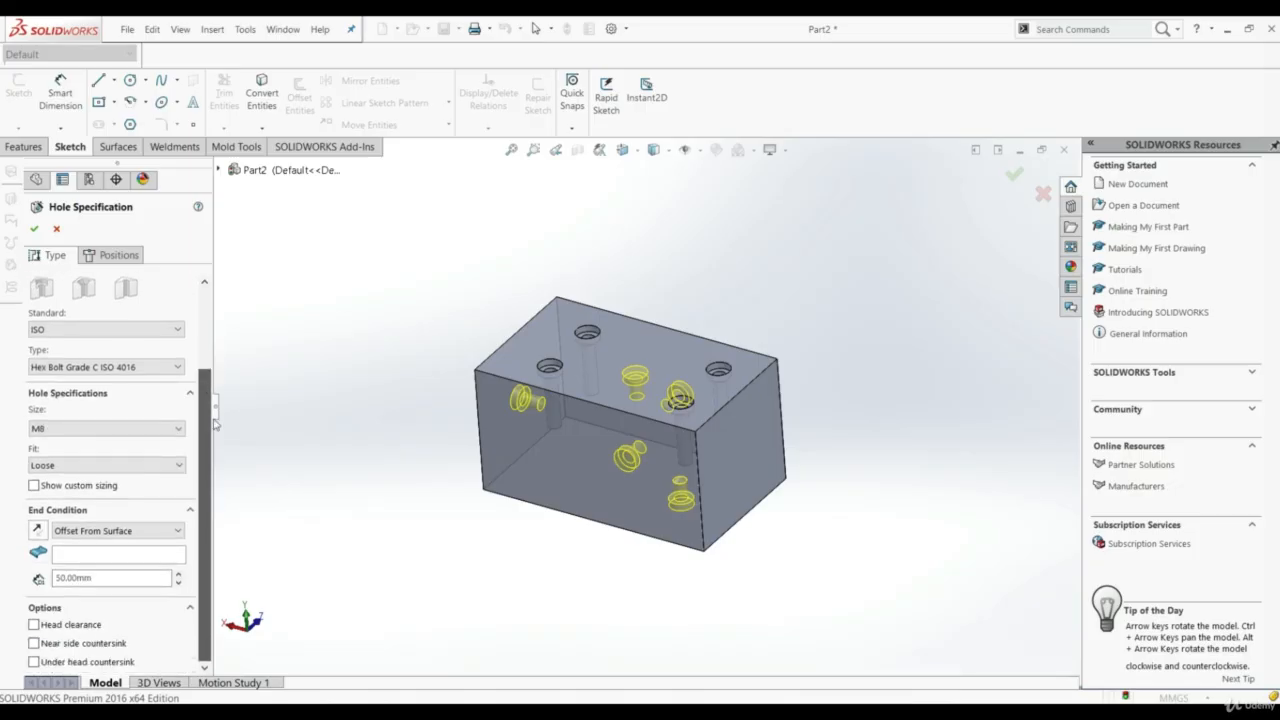
left_click(78, 531)
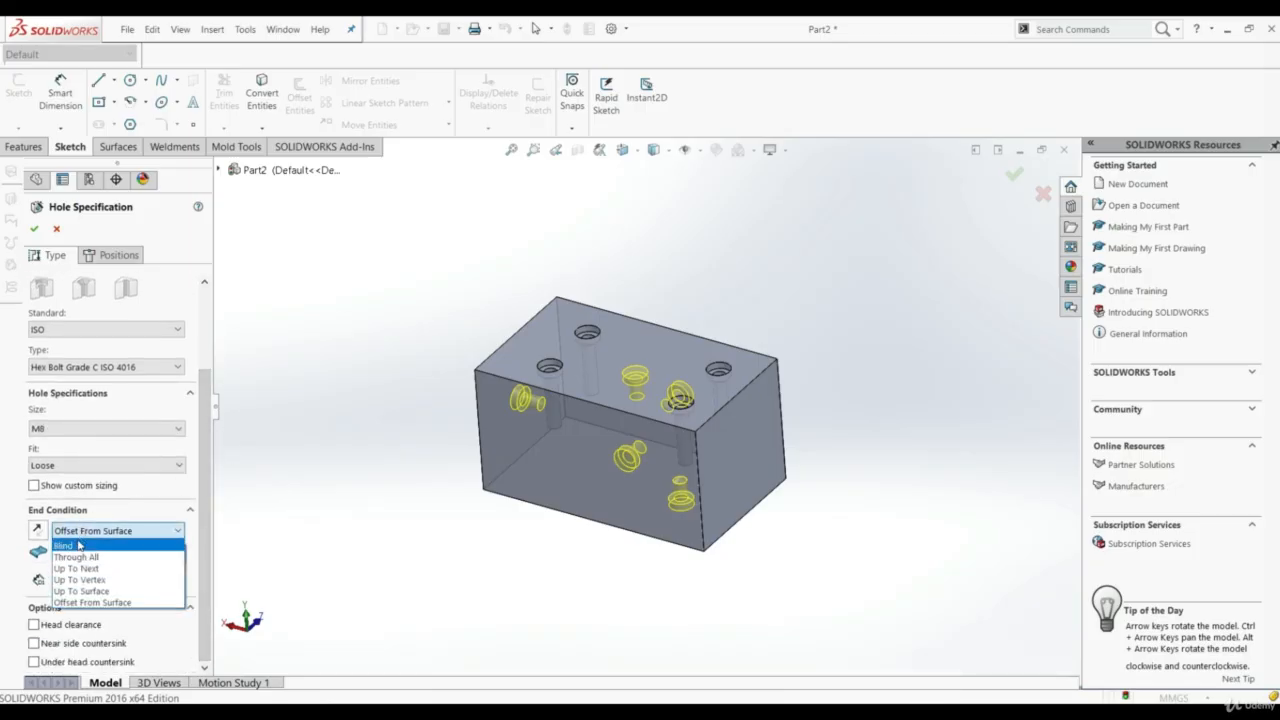
left_click(80, 544)
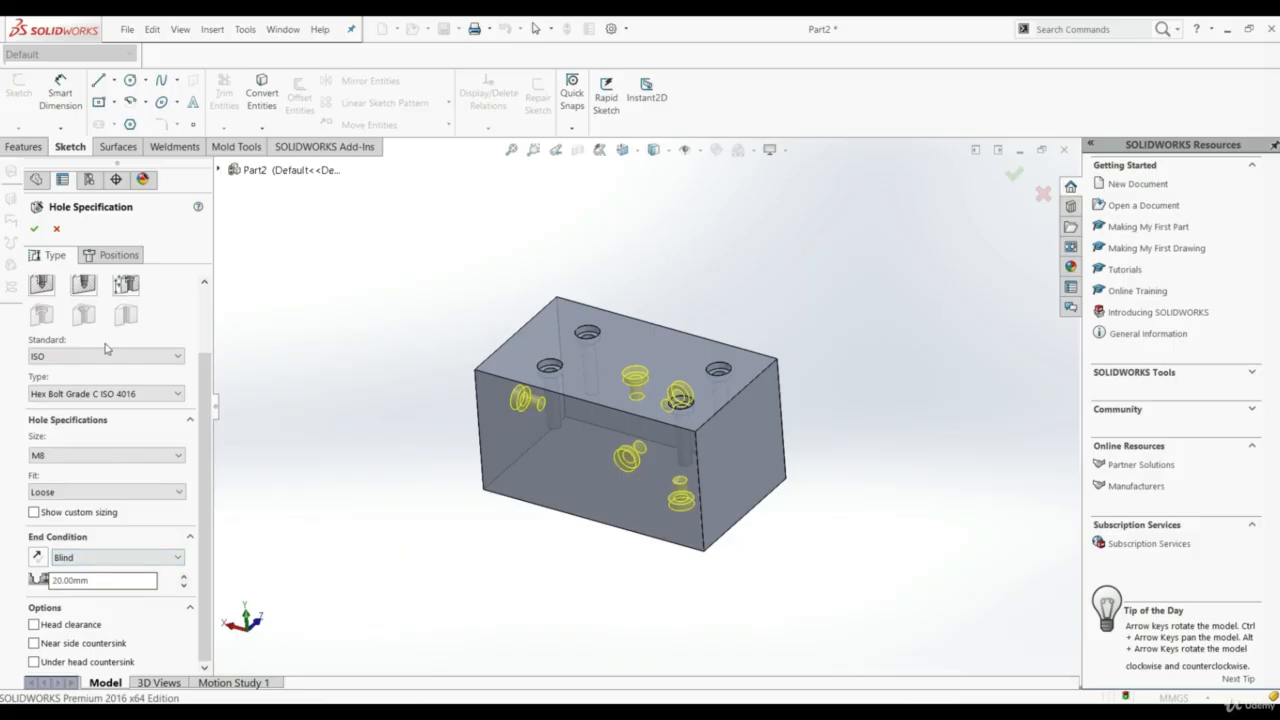
left_click(33, 230)
middle_click_drag(415, 350, 952, 445)
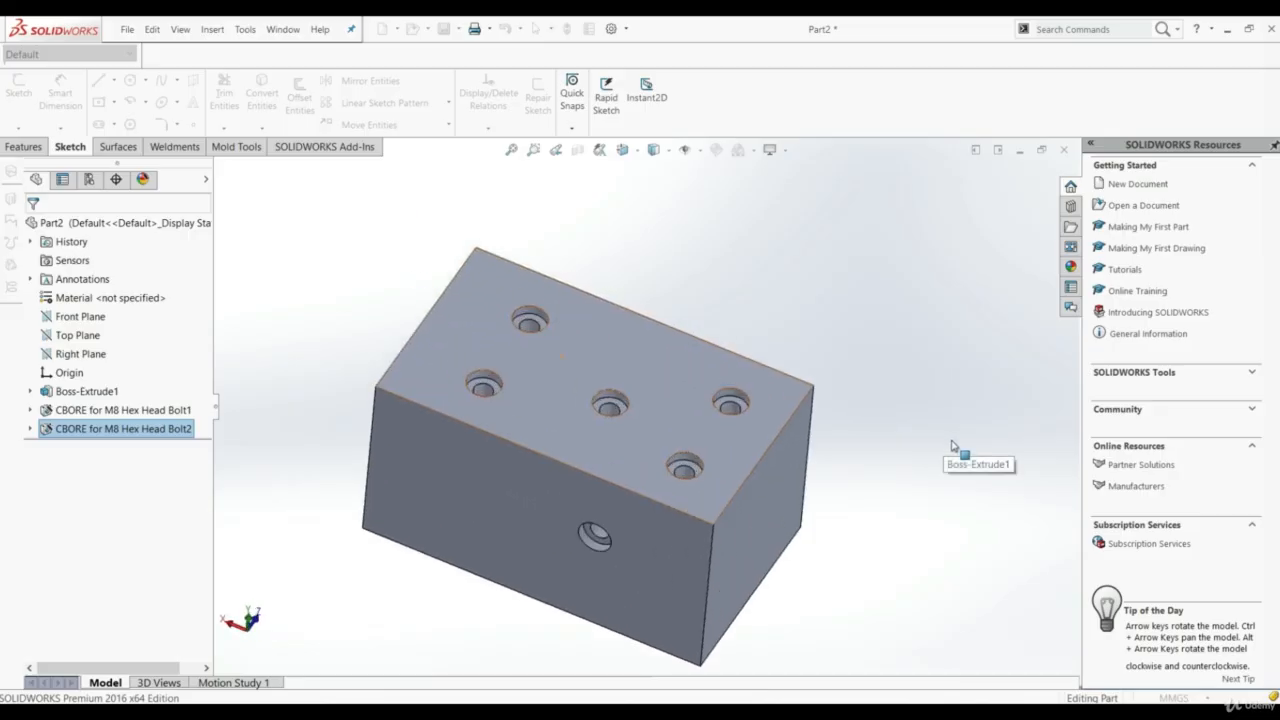